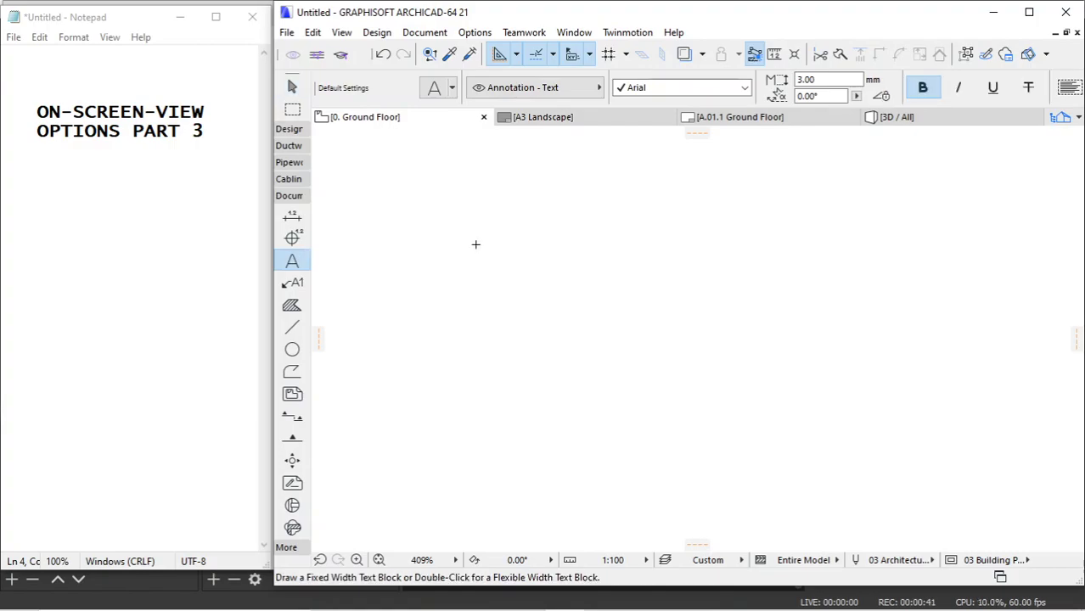
# Place a fixed-width text block reading CORONA on the empty Ground Floor plan
pyautogui.click(478, 244)
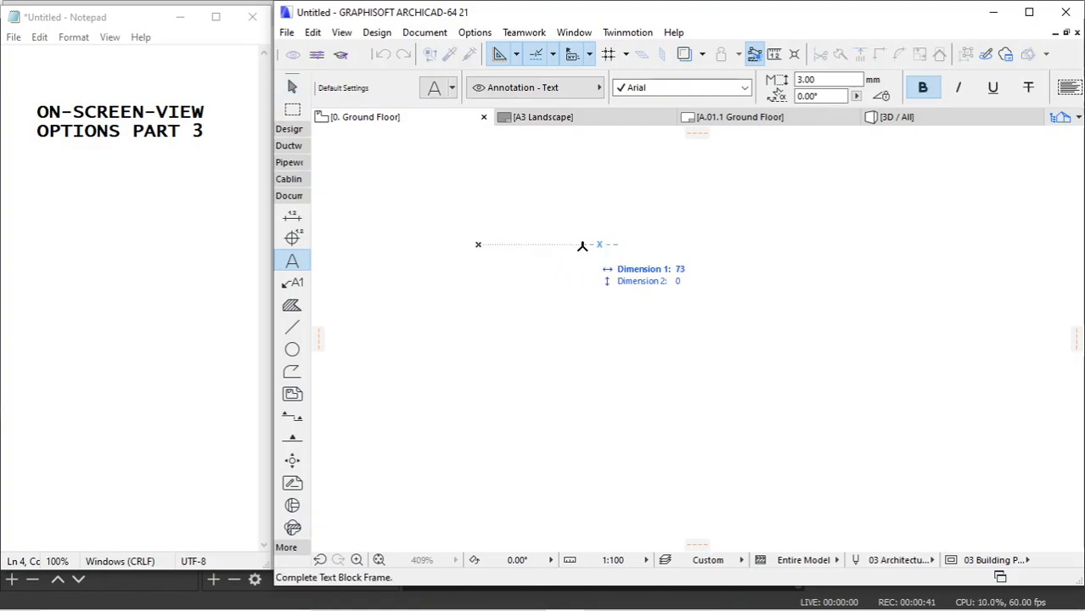
pyautogui.click(626, 327)
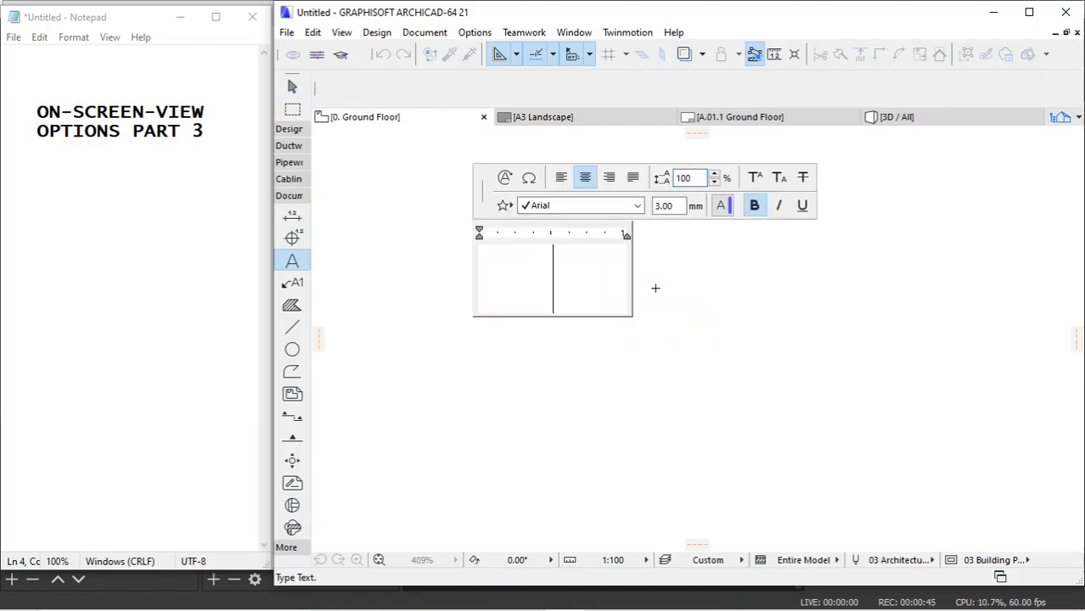
pyautogui.write('CORONA')
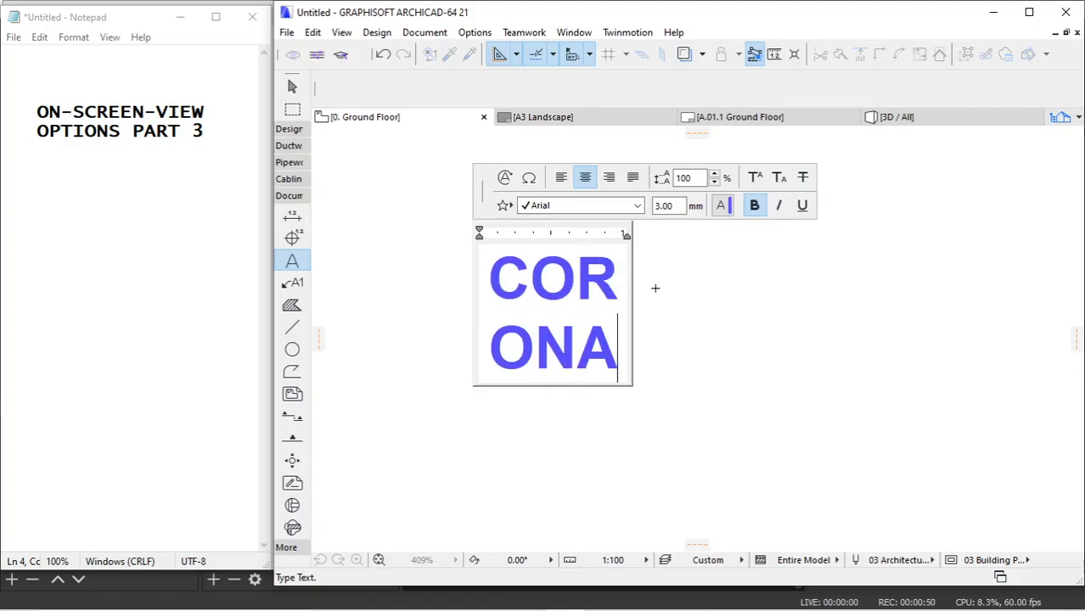
pyautogui.click(655, 289)
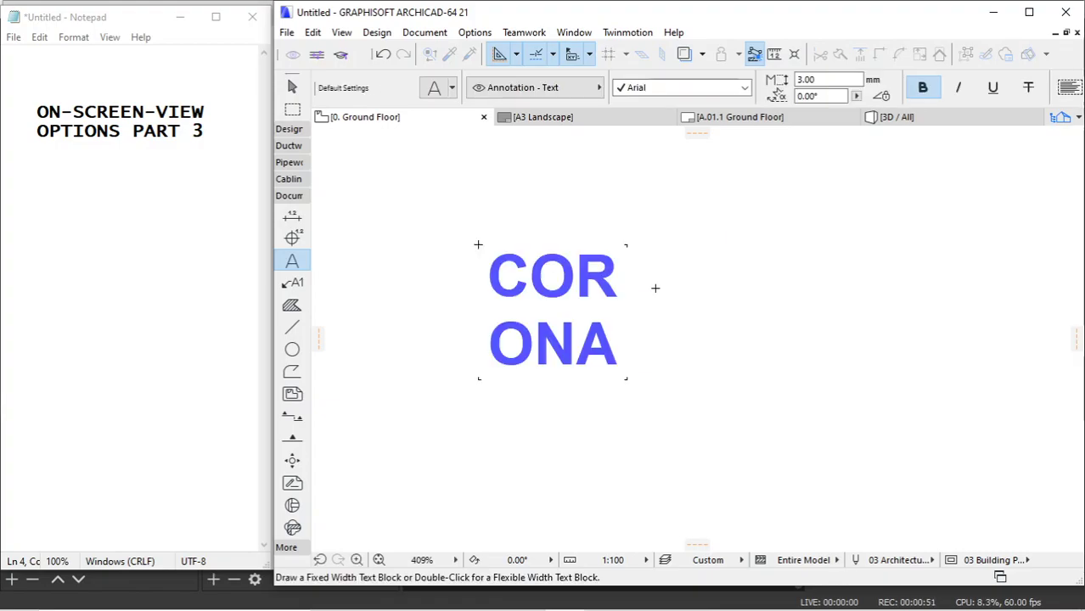
# Set the font size of the CORONA text to 1 mm
pyautogui.keyDown('shift'); pyautogui.click(581, 282); pyautogui.keyUp('shift')
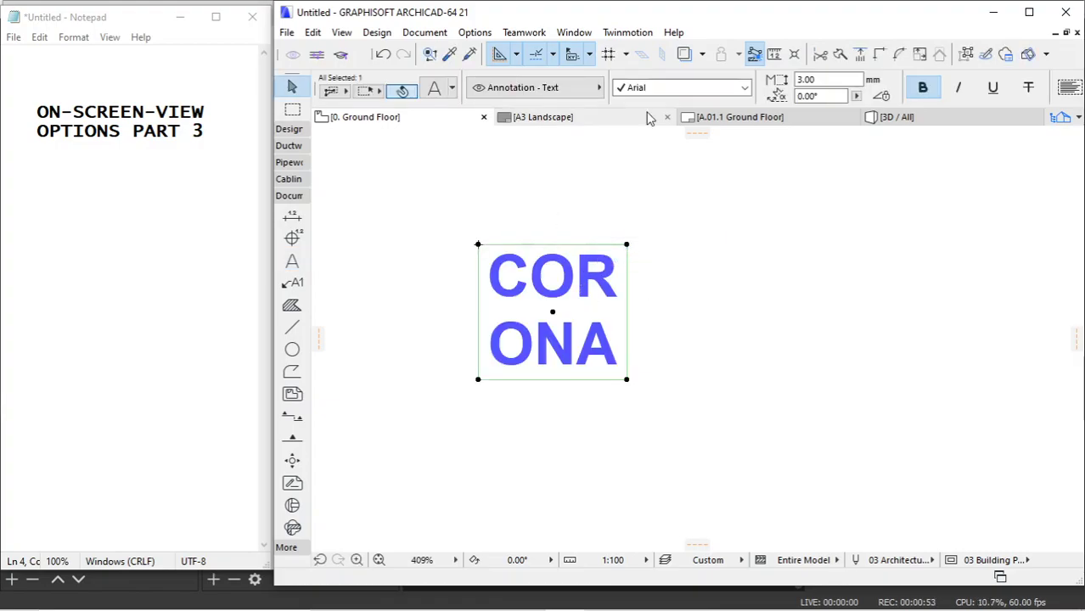
pyautogui.moveTo(837, 80); pyautogui.dragTo(787, 81)
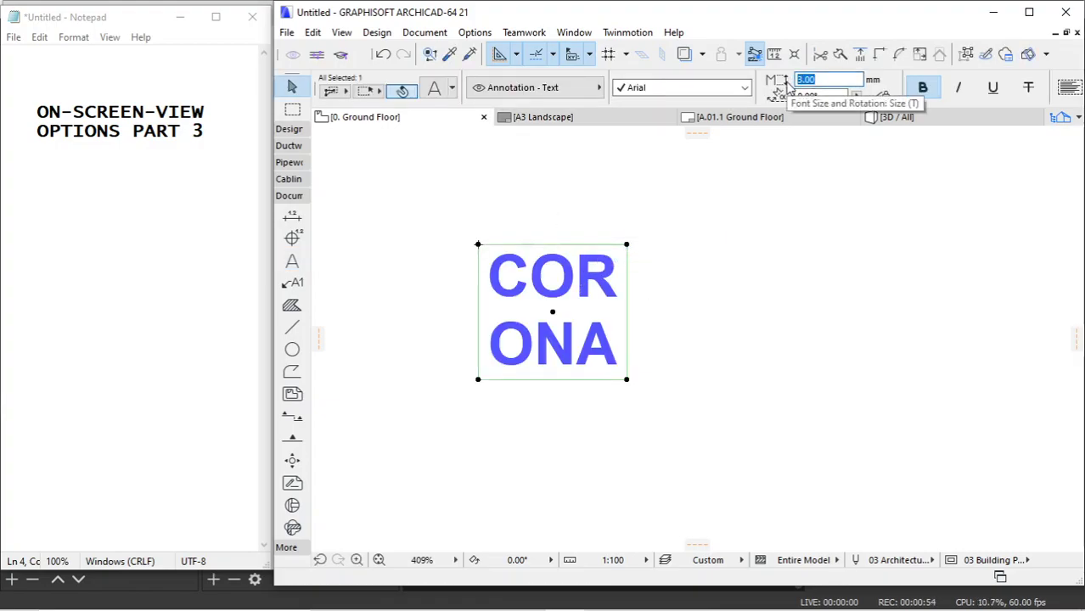
pyautogui.write('1')
pyautogui.press('Return')
pyautogui.click(736, 259)
pyautogui.scroll(3, 560, 227)
pyautogui.scroll(1, 429, 254)
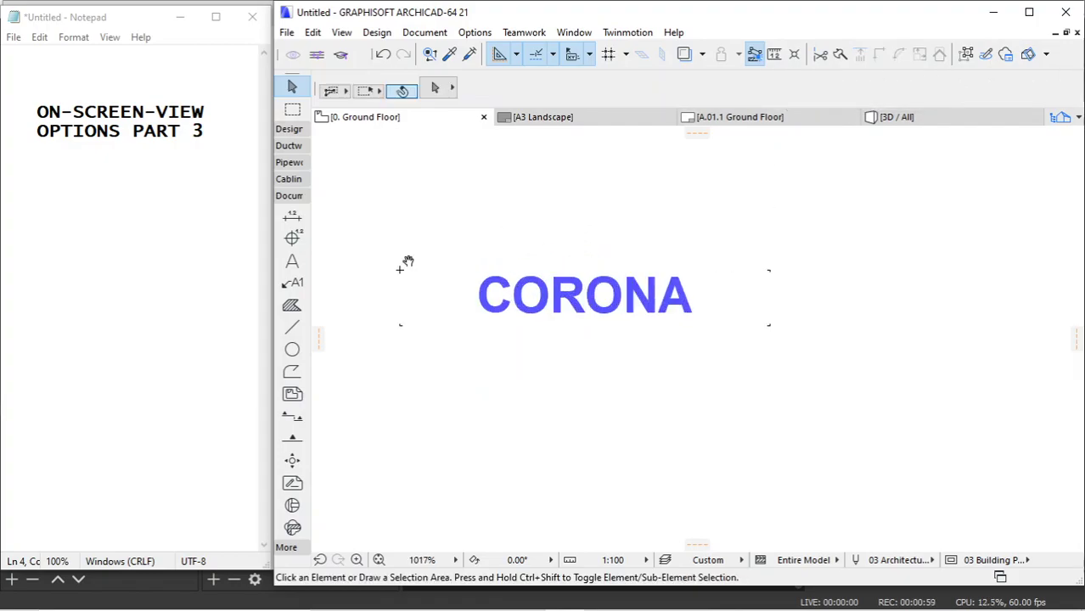
pyautogui.moveTo(405, 262); pyautogui.dragTo(482, 247, button='middle')
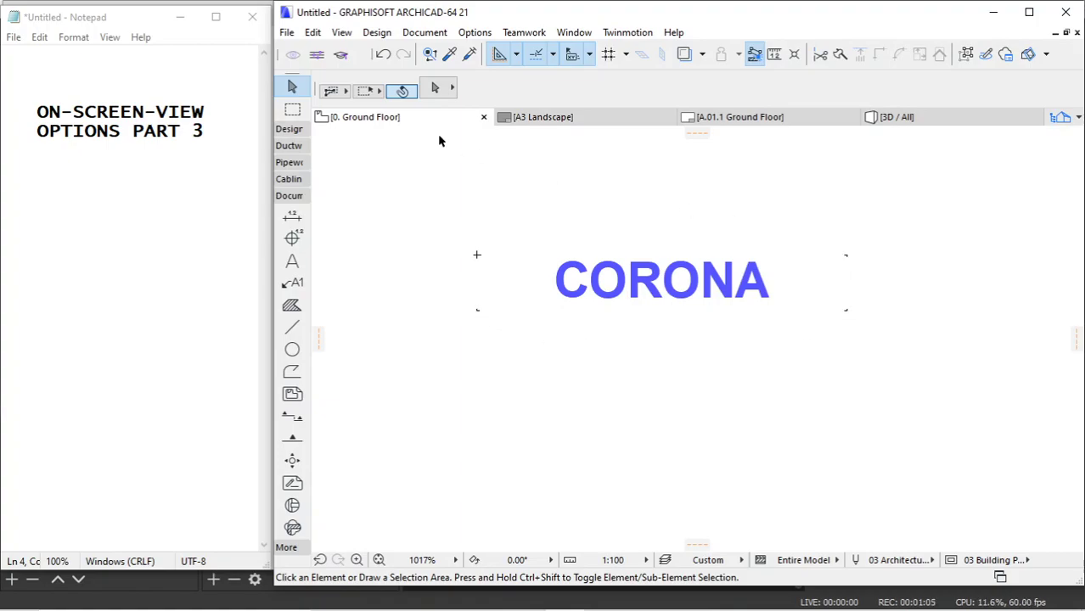
# Hide the drafting and editing aids around the CORONA text, and show them again
pyautogui.click(342, 32)
pyautogui.moveTo(357, 55)
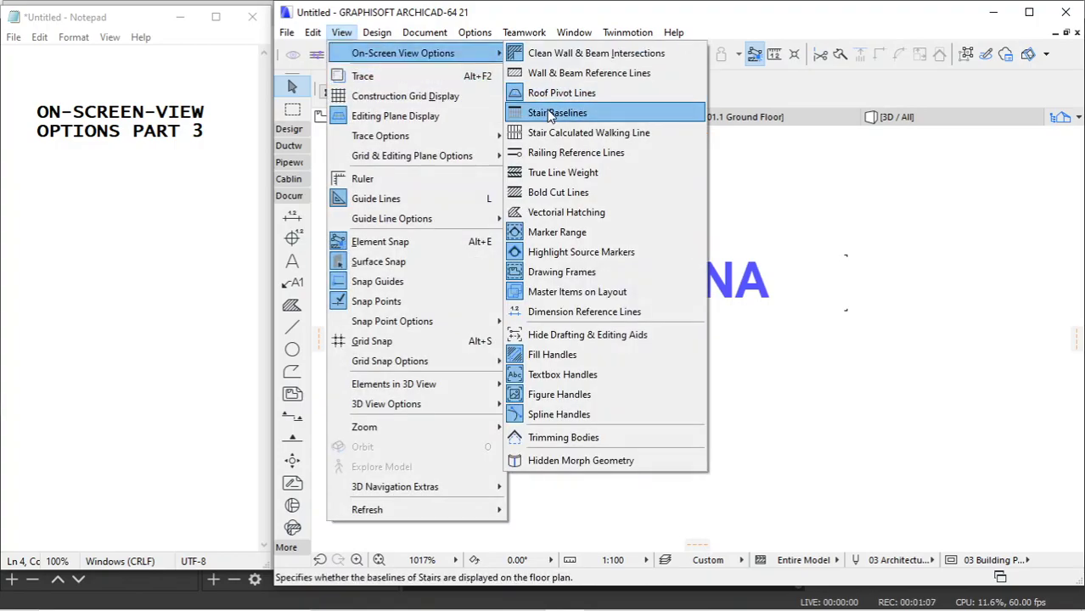
pyautogui.click(561, 336)
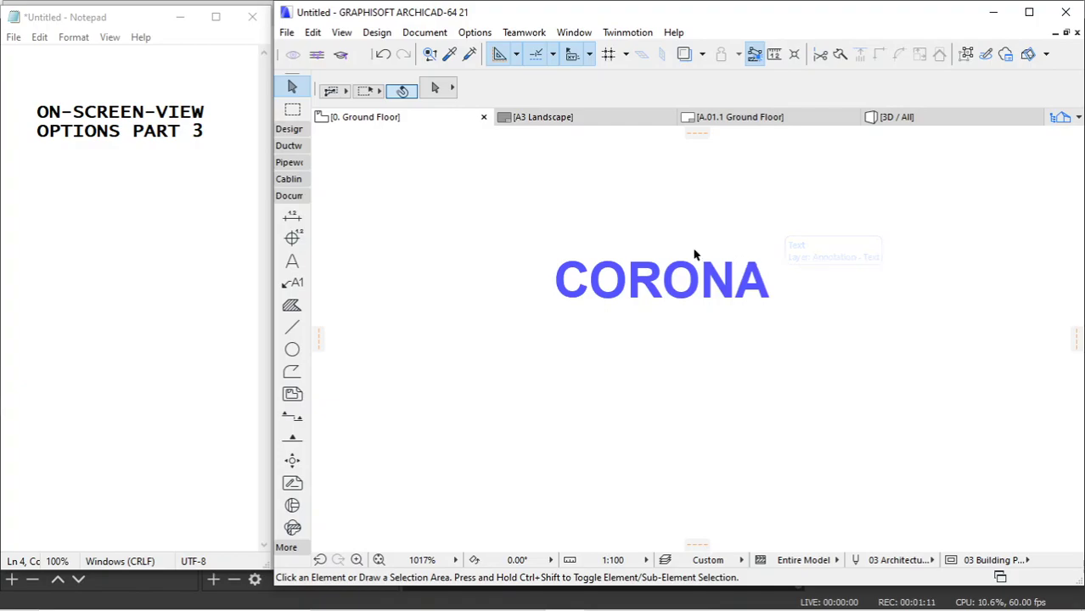
pyautogui.click(342, 32)
pyautogui.moveTo(365, 53)
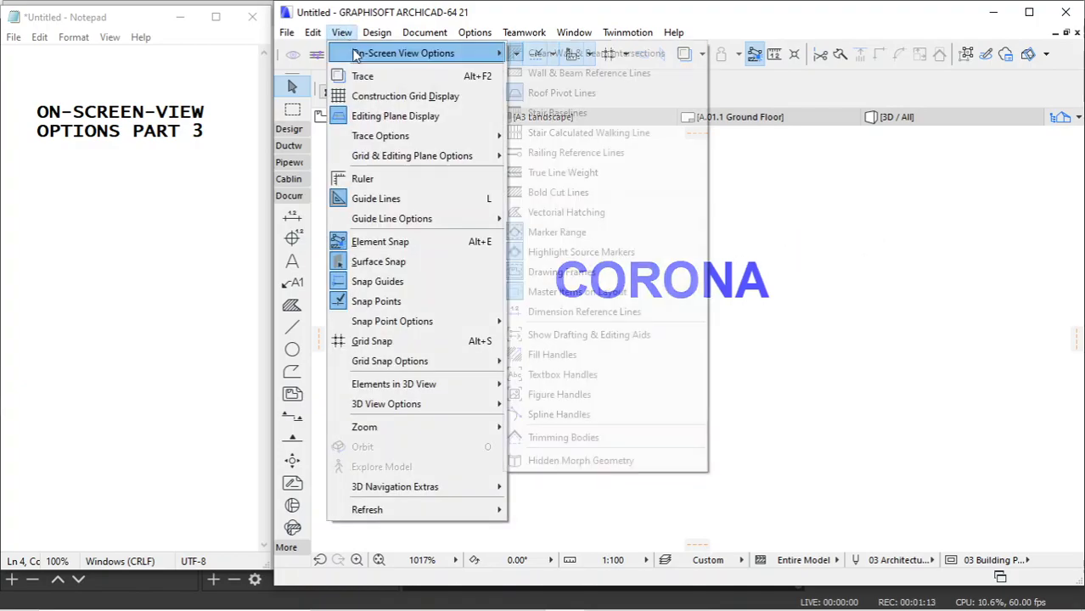
pyautogui.click(572, 334)
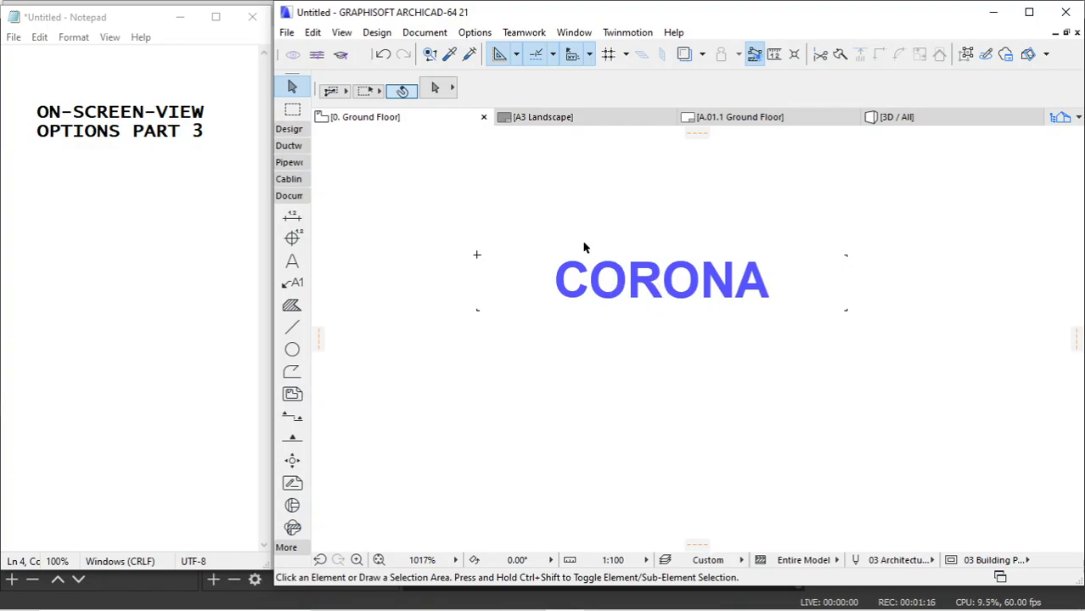
# Draw a horizontal line about 46 cm long in an empty area below the CORONA text
pyautogui.scroll(-3, 584, 252)
pyautogui.scroll(2, 631, 382)
pyautogui.moveTo(631, 338); pyautogui.dragTo(619, 279, button='middle')
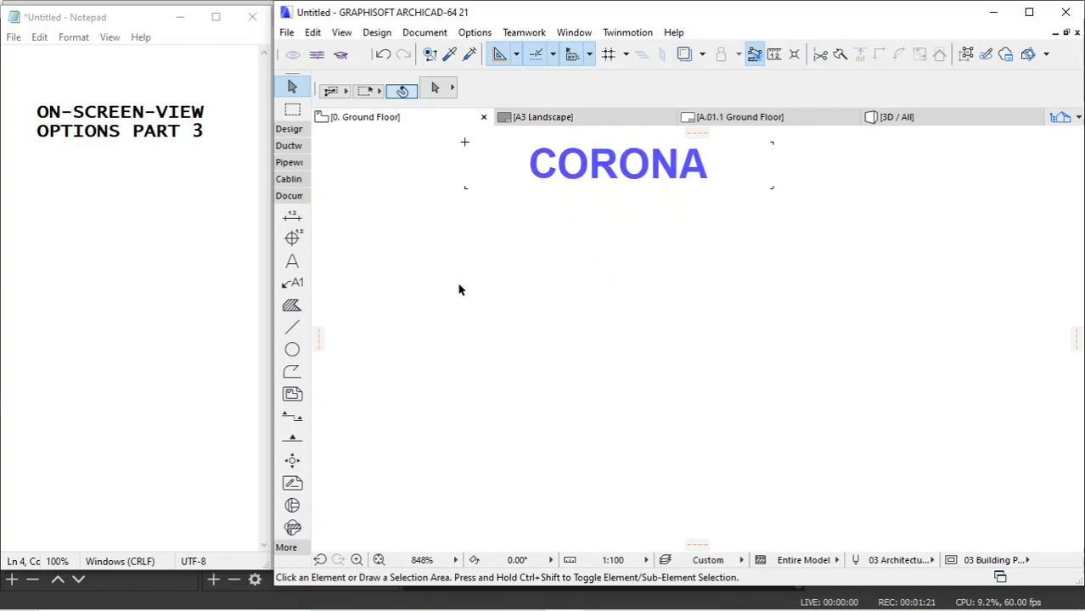
pyautogui.moveTo(541, 248); pyautogui.dragTo(588, 177, button='middle')
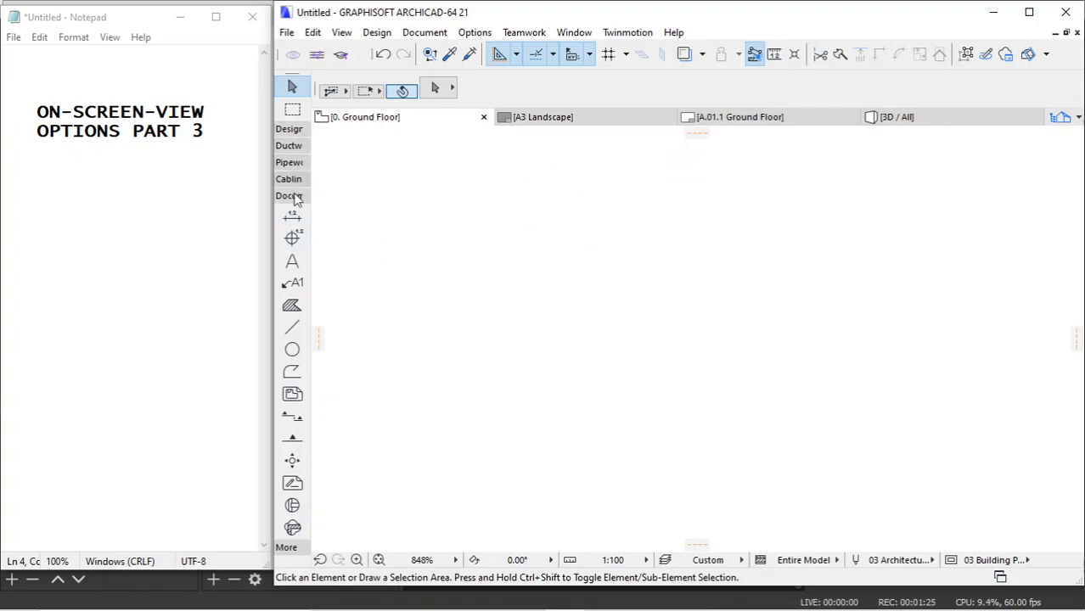
pyautogui.click(292, 327)
pyautogui.click(566, 338)
pyautogui.click(704, 338)
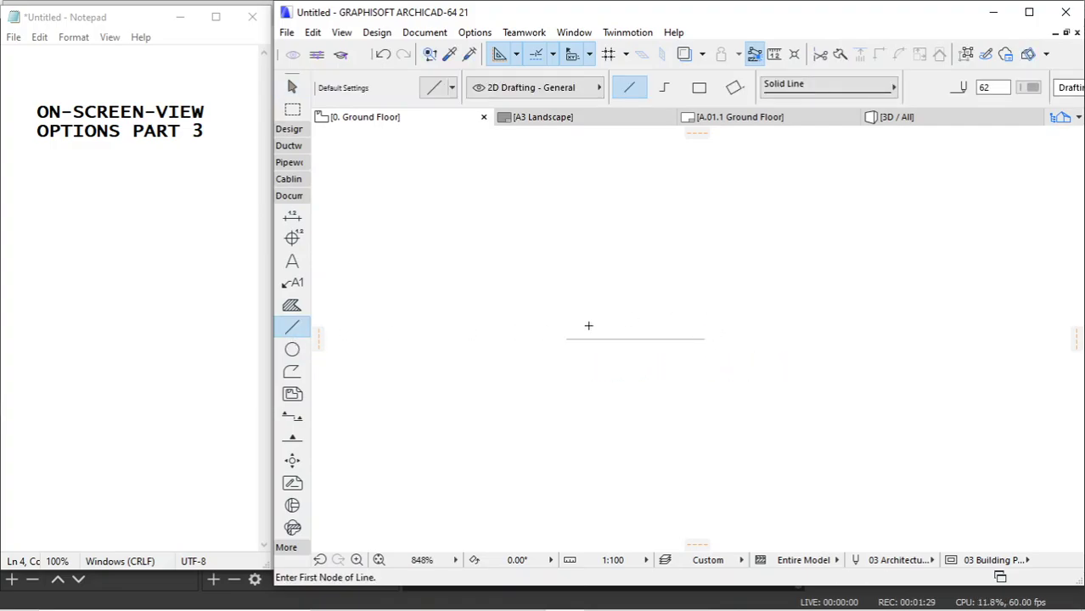
# Add a linear dimension between the line's two endpoints and place it just above the line
pyautogui.click(293, 216)
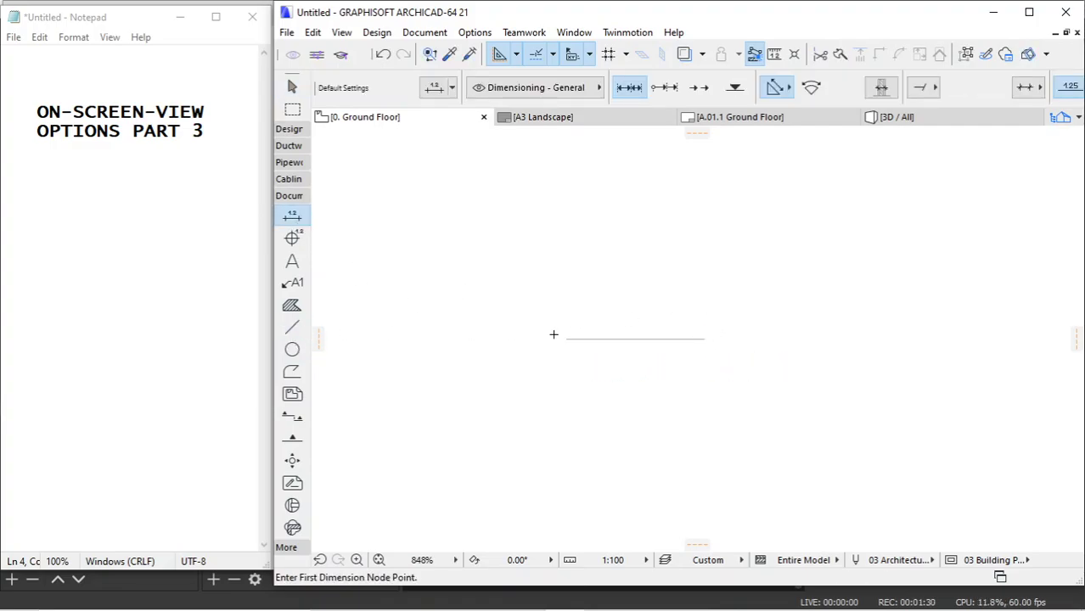
pyautogui.click(566, 339)
pyautogui.click(703, 339)
pyautogui.rightClick(727, 259)
pyautogui.click(747, 360)
pyautogui.click(664, 299)
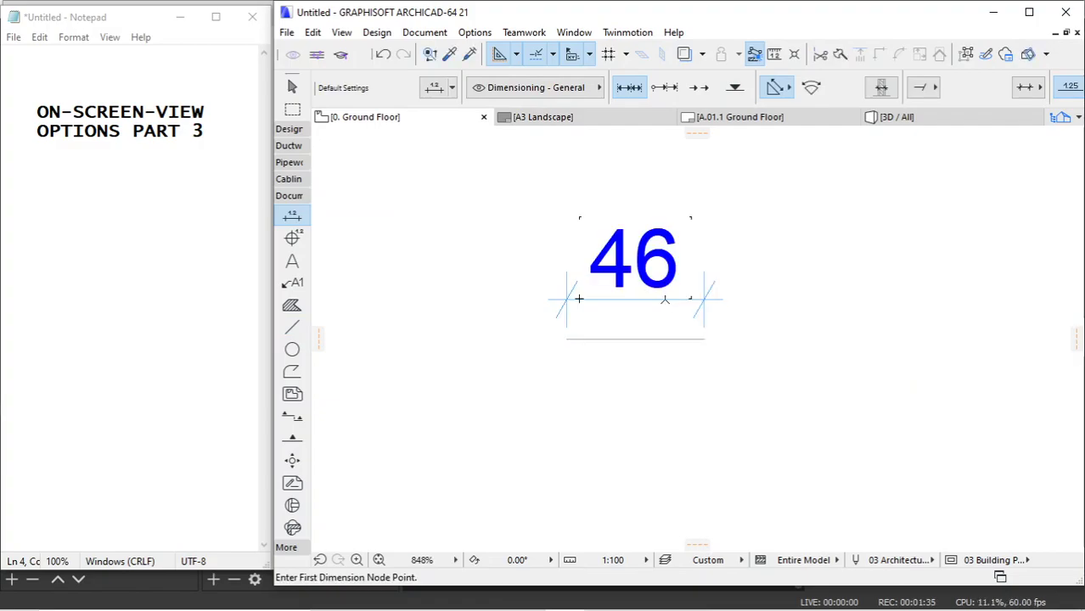
# Hide the drafting and editing aids so the dimension text shows without corner handles
pyautogui.scroll(2, 684, 287)
pyautogui.scroll(-2, 686, 290)
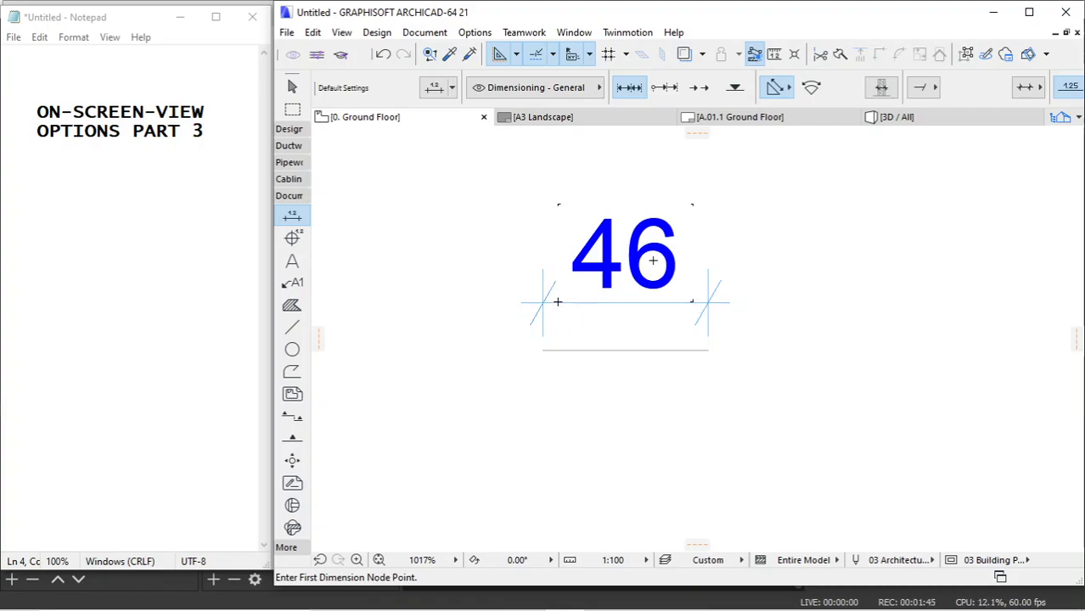
pyautogui.click(341, 32)
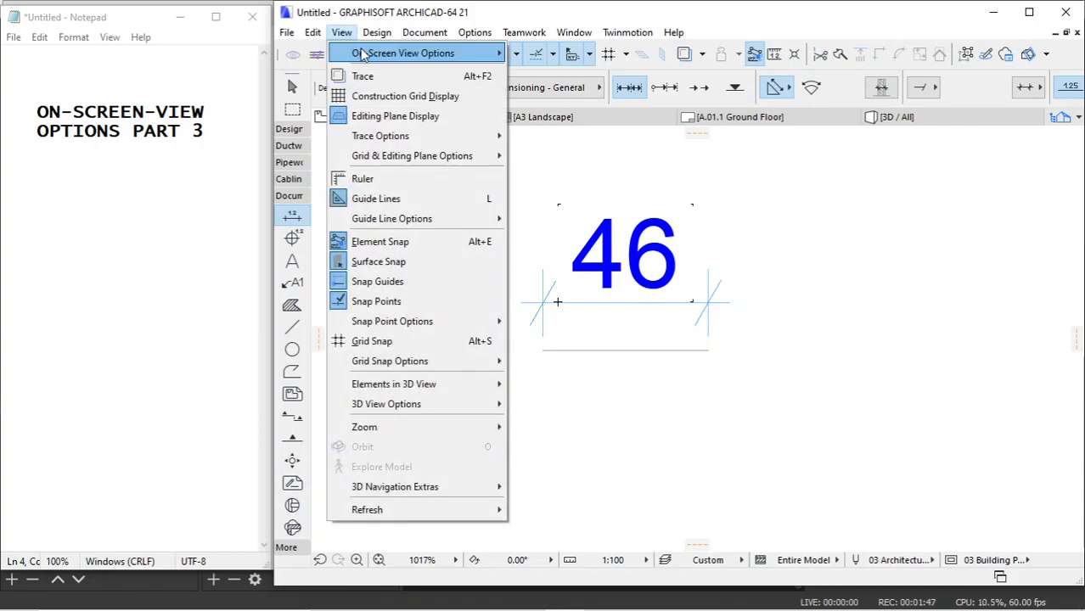
pyautogui.moveTo(399, 53)
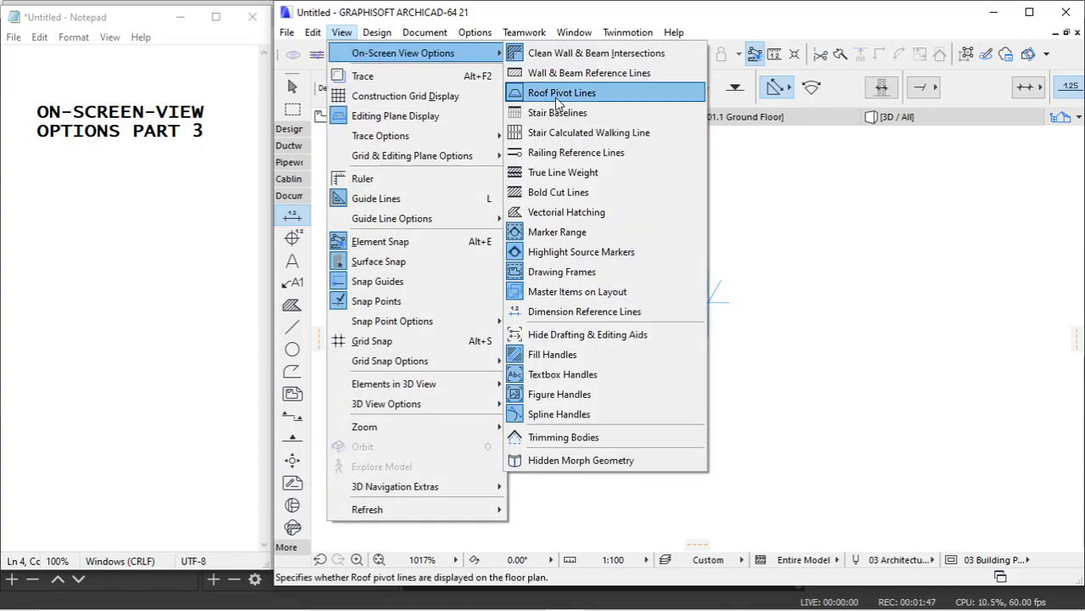
pyautogui.click(562, 340)
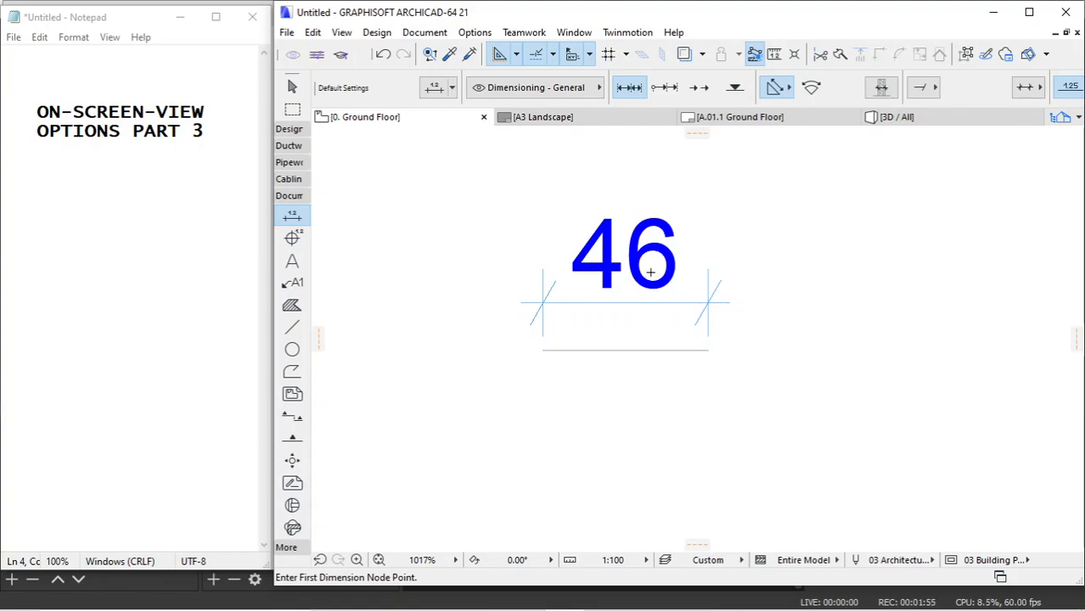
pyautogui.scroll(-3, 444, 221)
pyautogui.moveTo(513, 341); pyautogui.dragTo(525, 177, button='middle')
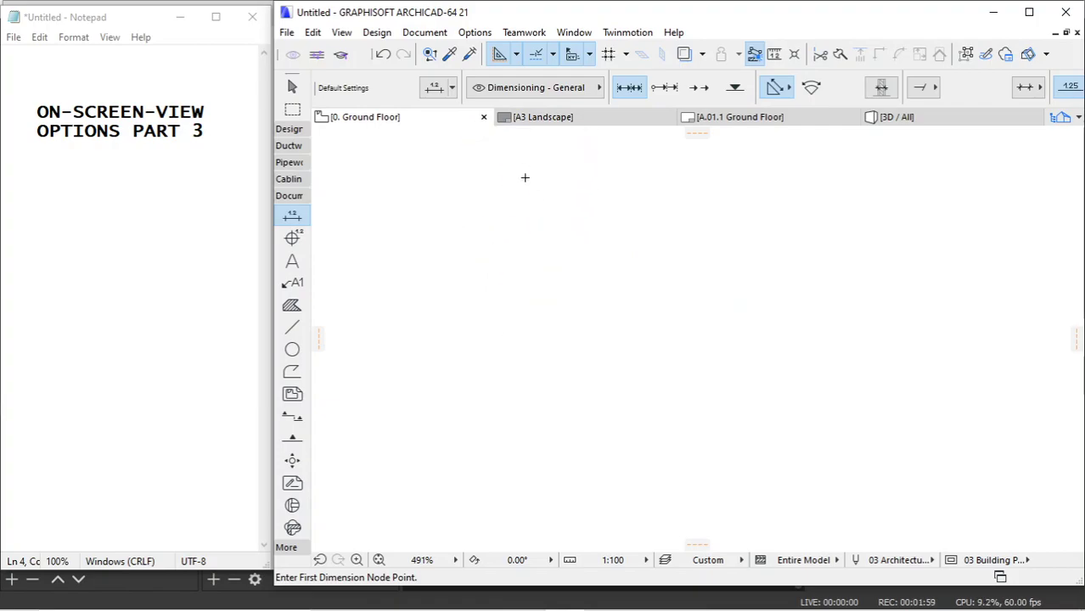
pyautogui.click(341, 33)
pyautogui.moveTo(350, 54)
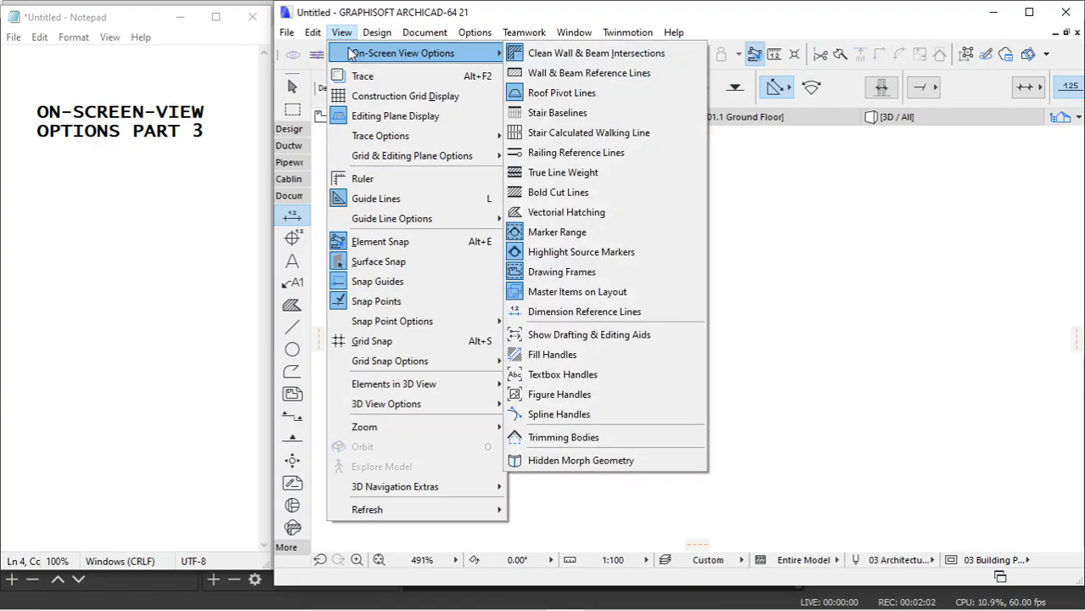
pyautogui.click(782, 146)
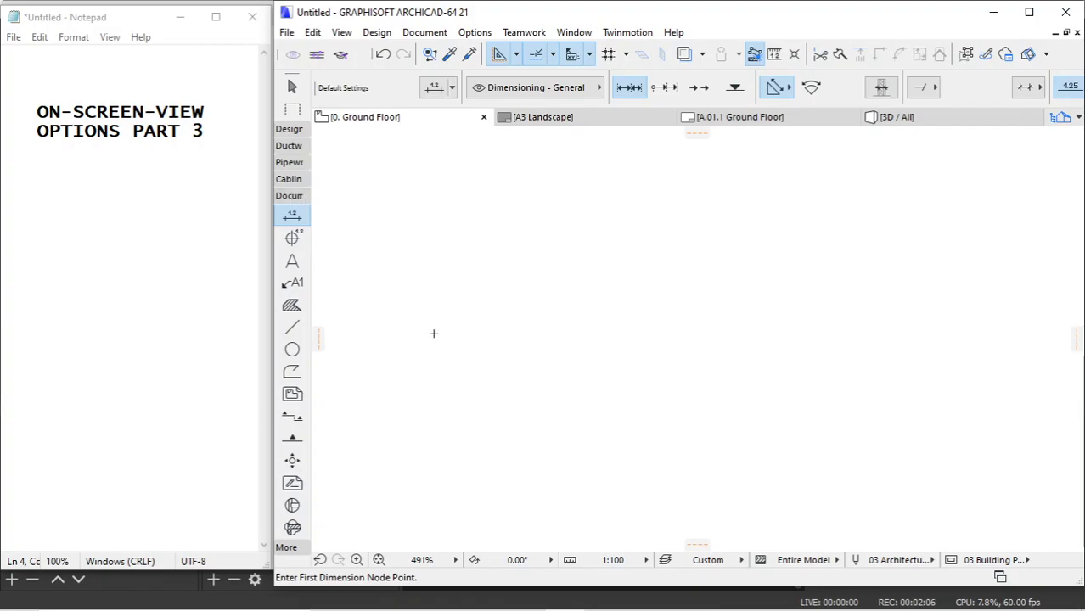
# Switch to File Explorer and open the Captures folder inside Videos to find a sample image
pyautogui.click(451, 595)
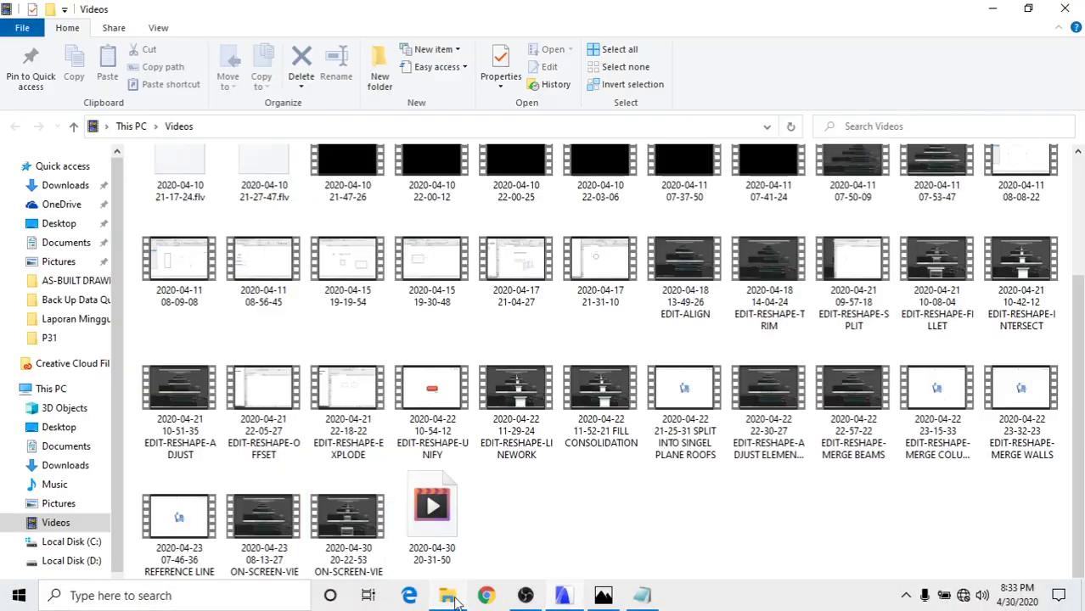
pyautogui.scroll(3, 273, 286)
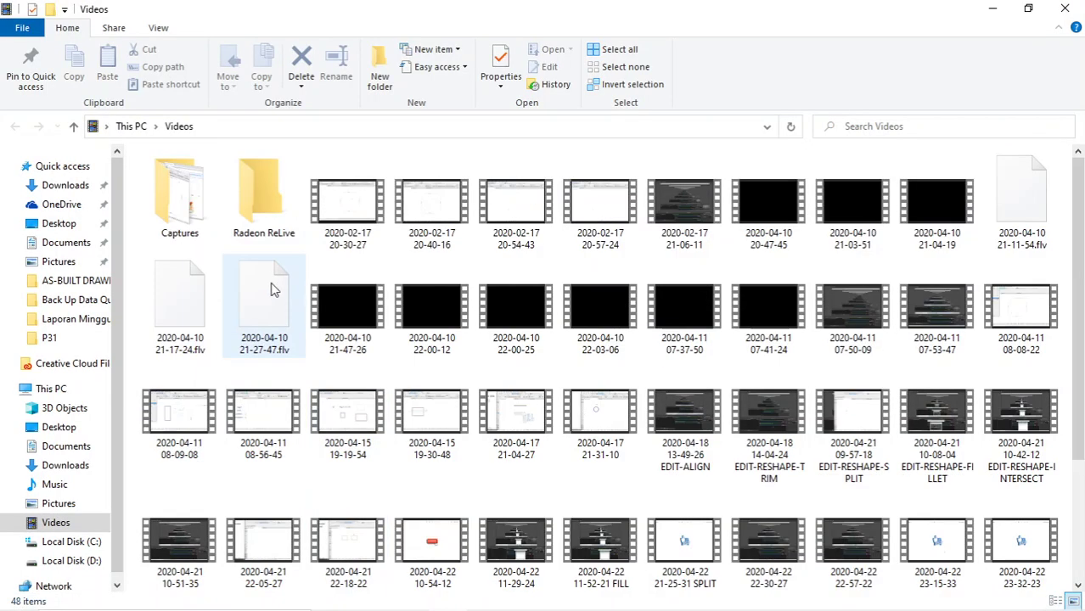
pyautogui.click(183, 202)
pyautogui.doubleClick(185, 204)
pyautogui.click(264, 209)
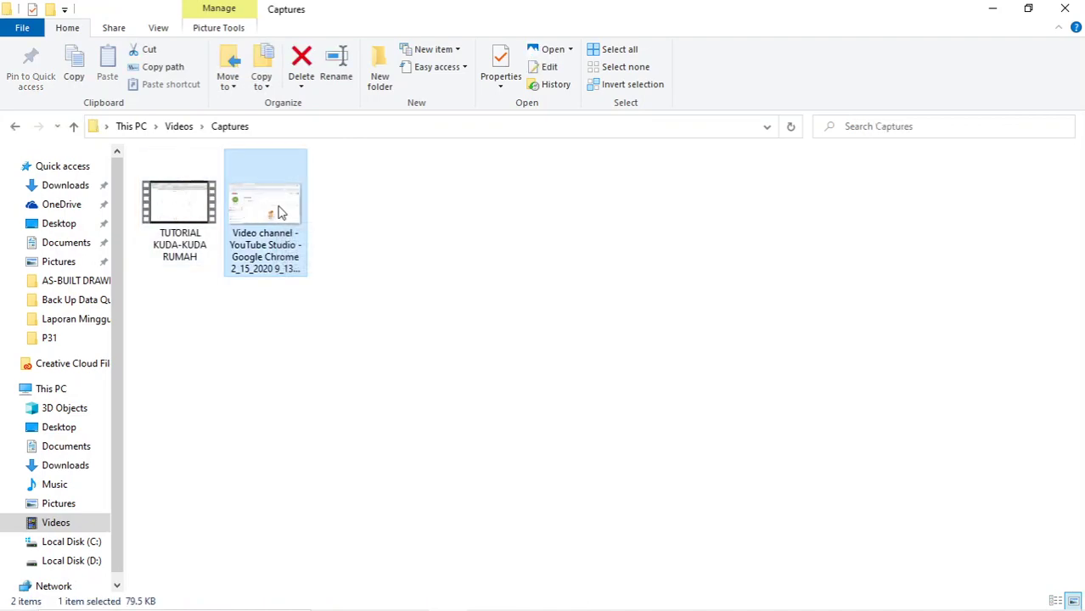
pyautogui.click(181, 210)
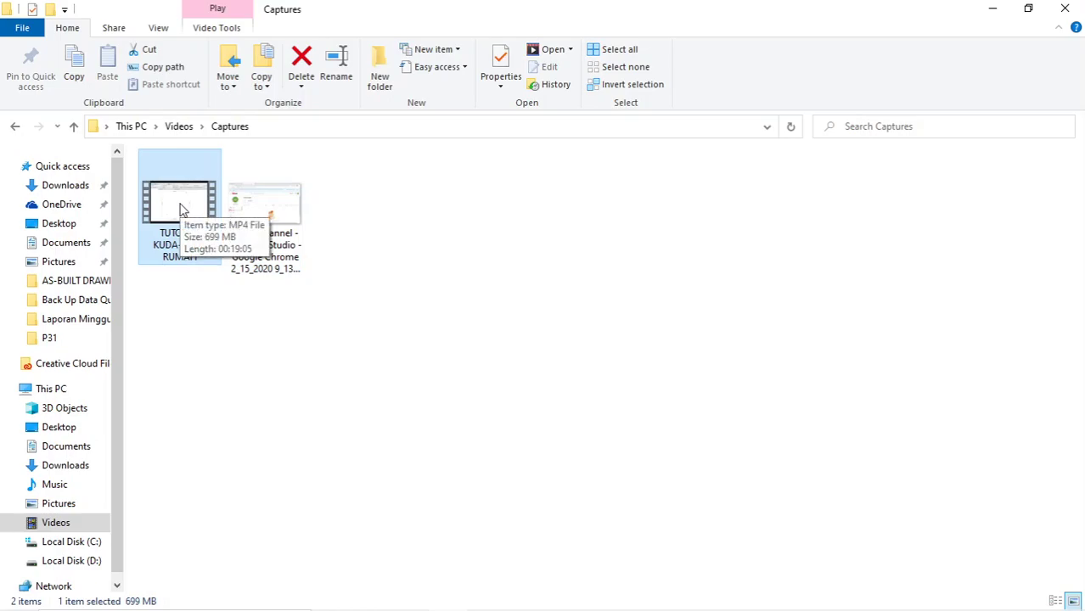
pyautogui.click(273, 200)
pyautogui.moveTo(480, 569); pyautogui.dragTo(479, 594)
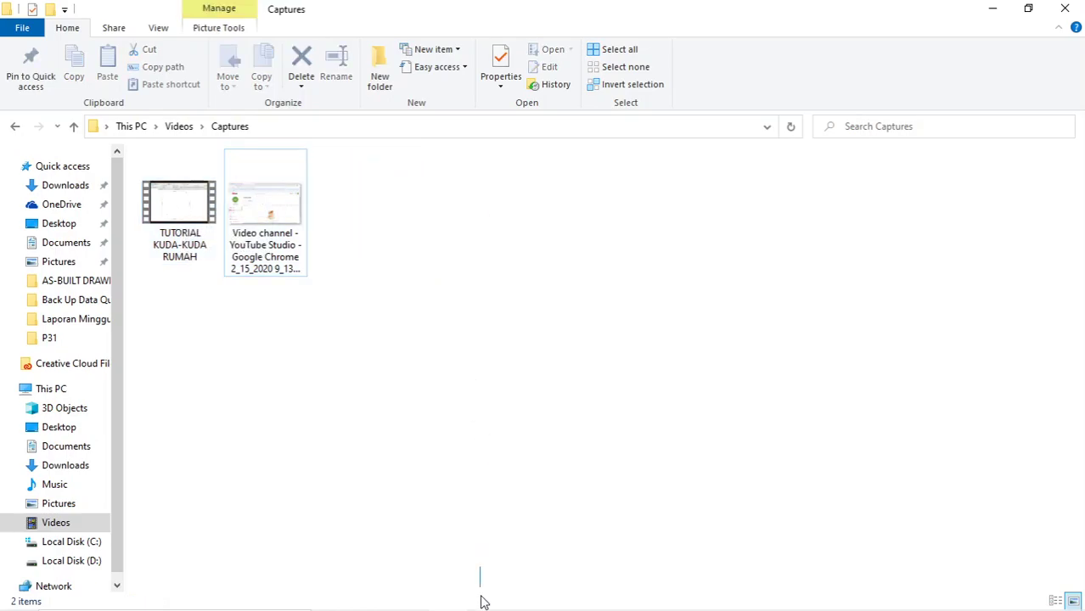
# Insert the YouTube Studio screenshot from the Captures folder into the ARCHICAD Ground Floor plan
pyautogui.click(297, 222)
pyautogui.moveTo(295, 218); pyautogui.dragTo(595, 365)
pyautogui.scroll(-5, 463, 239)
pyautogui.scroll(-4, 463, 240)
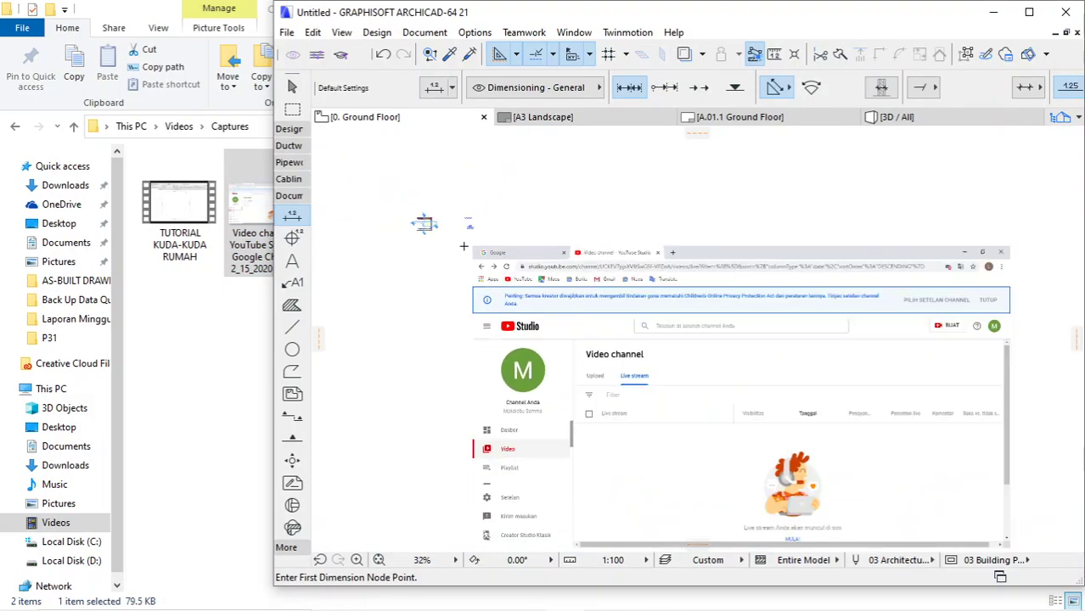
pyautogui.scroll(2, 570, 356)
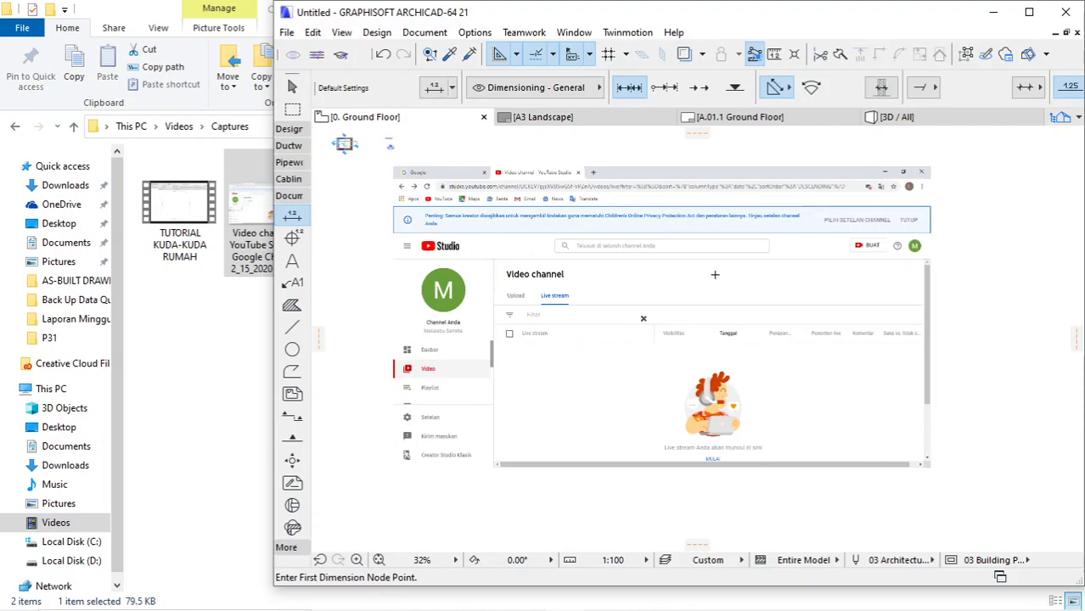
# Shrink the placed screenshot to about half its size by stretching its corner to its centre point
pyautogui.press('Escape')
pyautogui.click(679, 229)
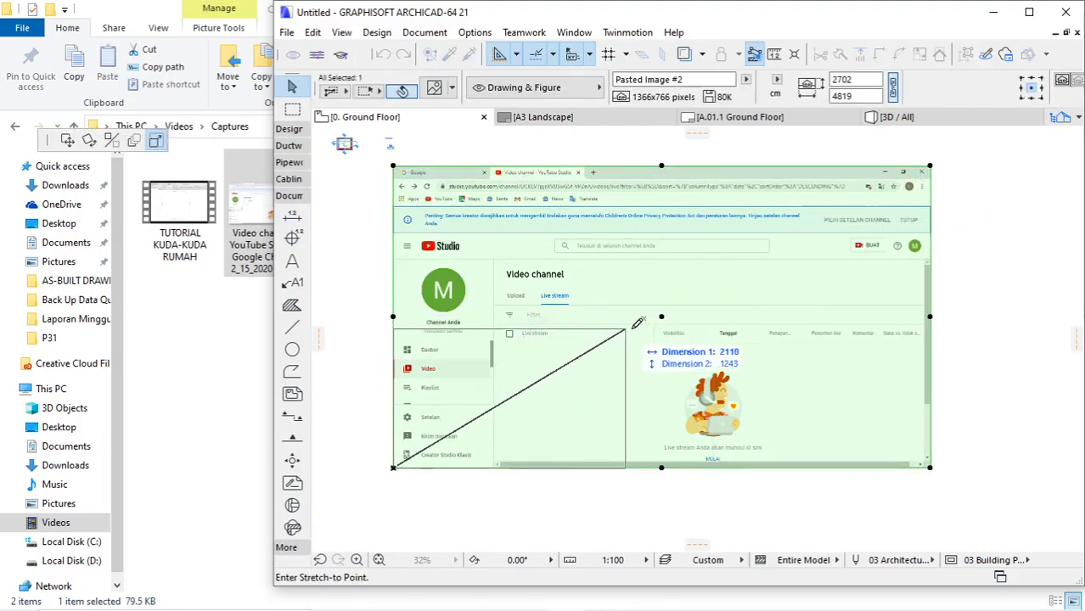
pyautogui.click(662, 316)
pyautogui.scroll(2, 513, 437)
pyautogui.moveTo(586, 270); pyautogui.dragTo(665, 253)
pyautogui.click(651, 204)
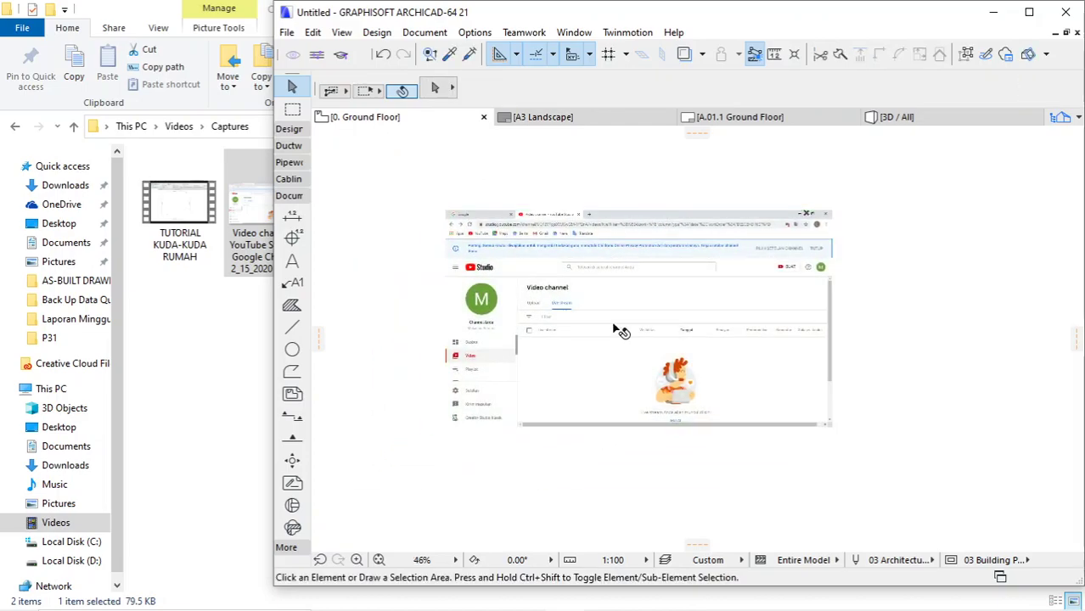
# Show the drafting and editing aids so the placed image displays its figure handles
pyautogui.click(585, 234)
pyautogui.click(564, 187)
pyautogui.click(342, 32)
pyautogui.moveTo(399, 52)
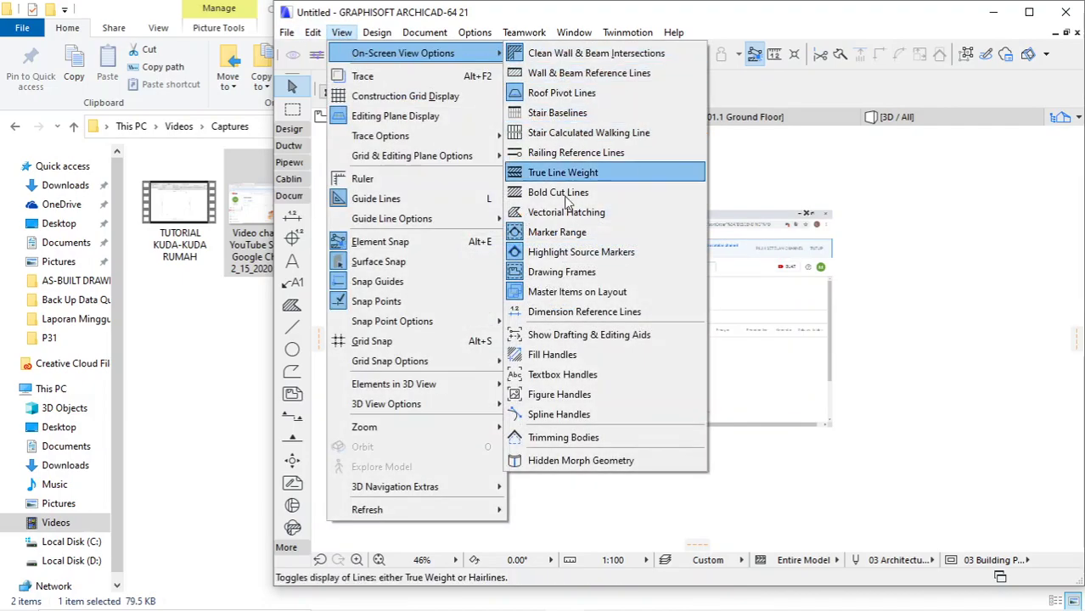
pyautogui.click(577, 335)
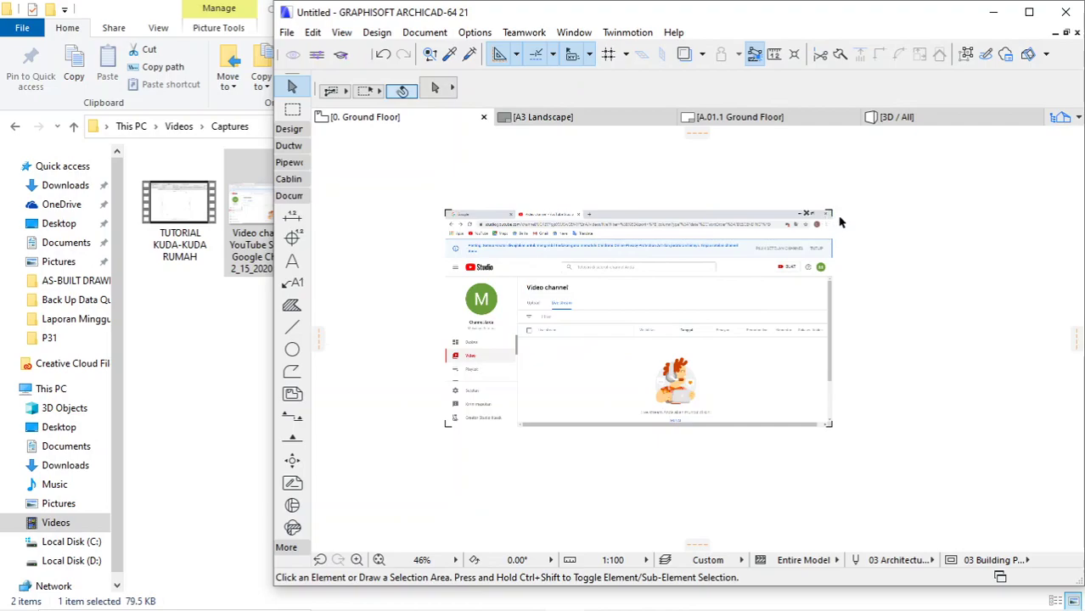
# Examine the figure handles at each corner of the placed screenshot up close
pyautogui.scroll(5, 838, 222)
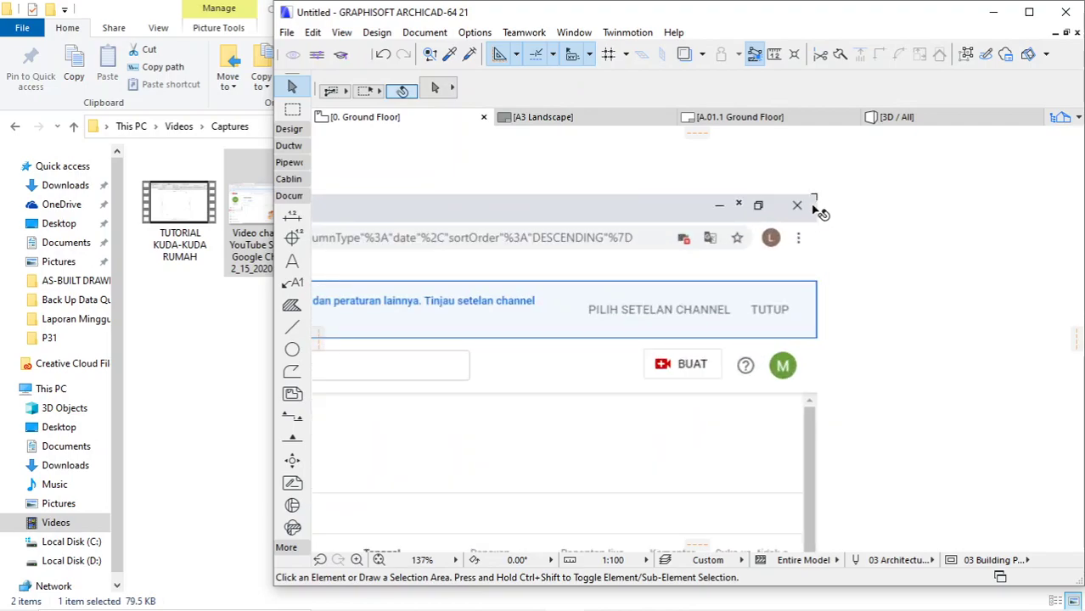
pyautogui.scroll(-4, 818, 211)
pyautogui.scroll(9, 486, 207)
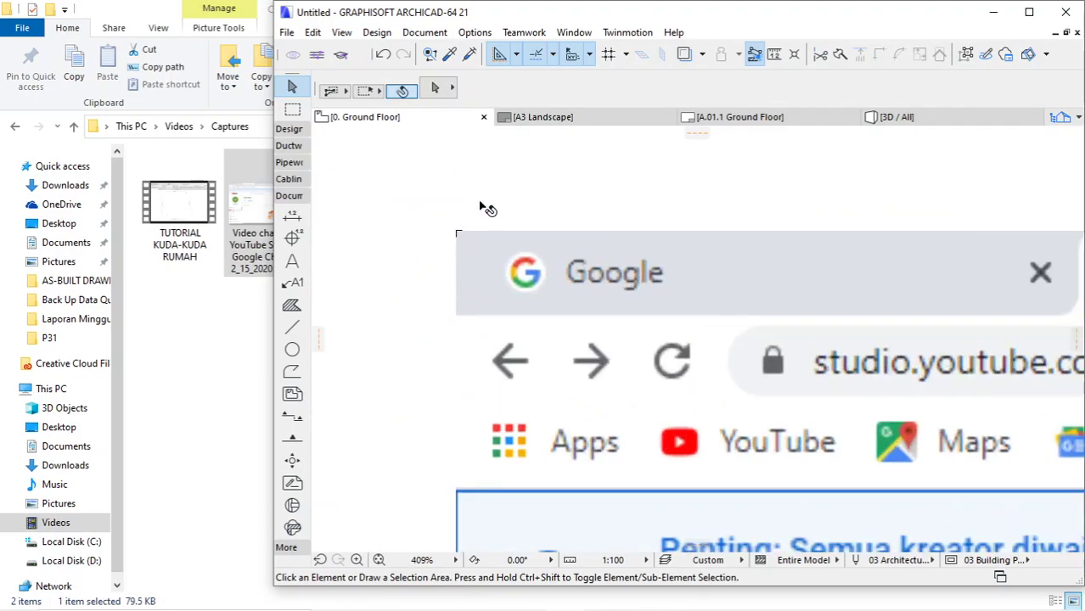
pyautogui.scroll(-6, 464, 242)
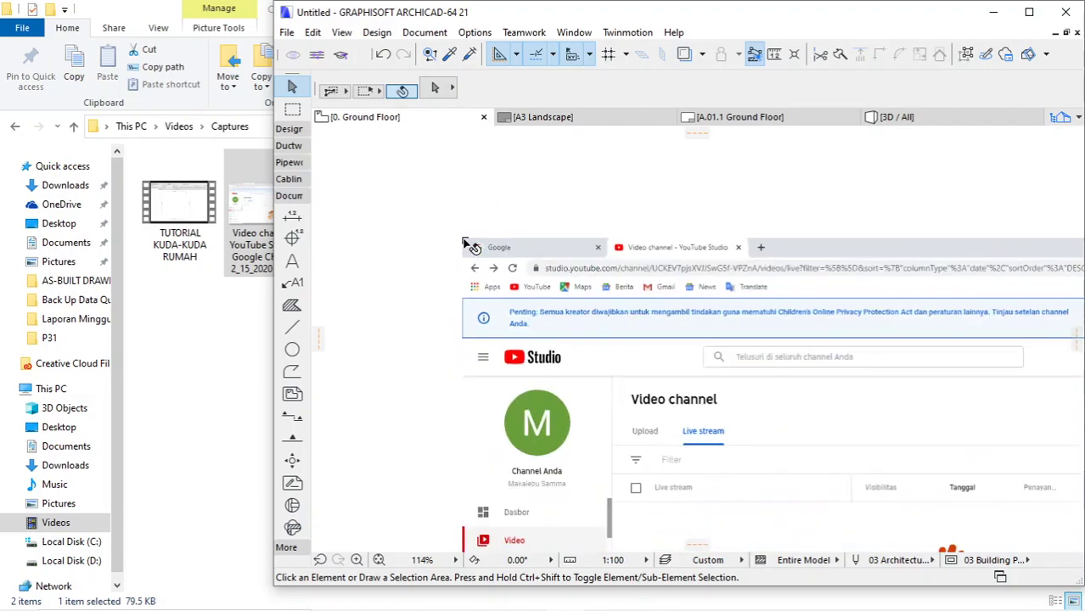
pyautogui.scroll(3, 461, 485)
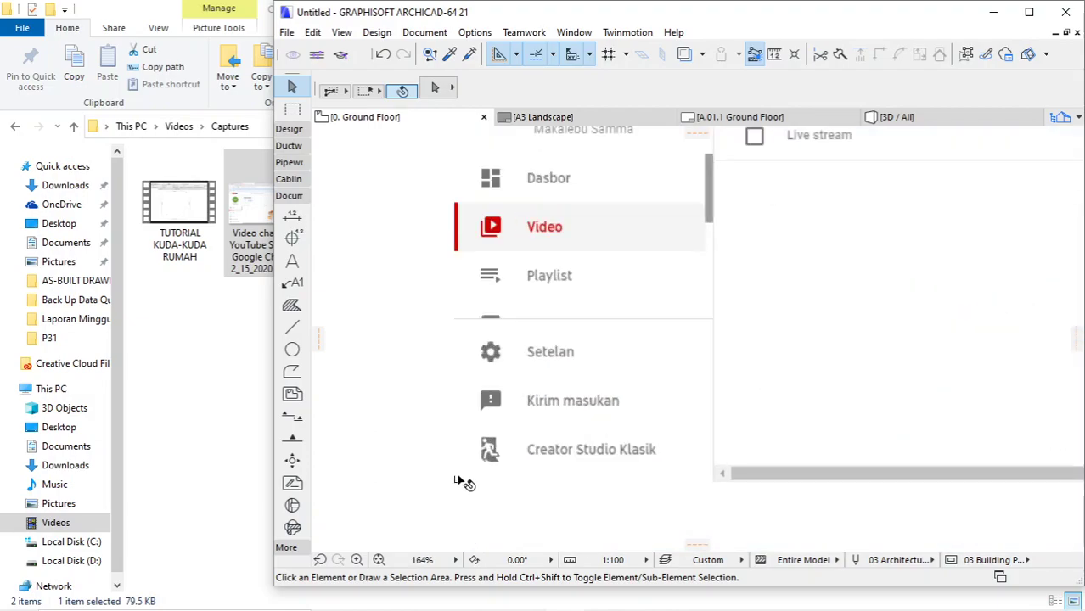
pyautogui.scroll(-5, 443, 433)
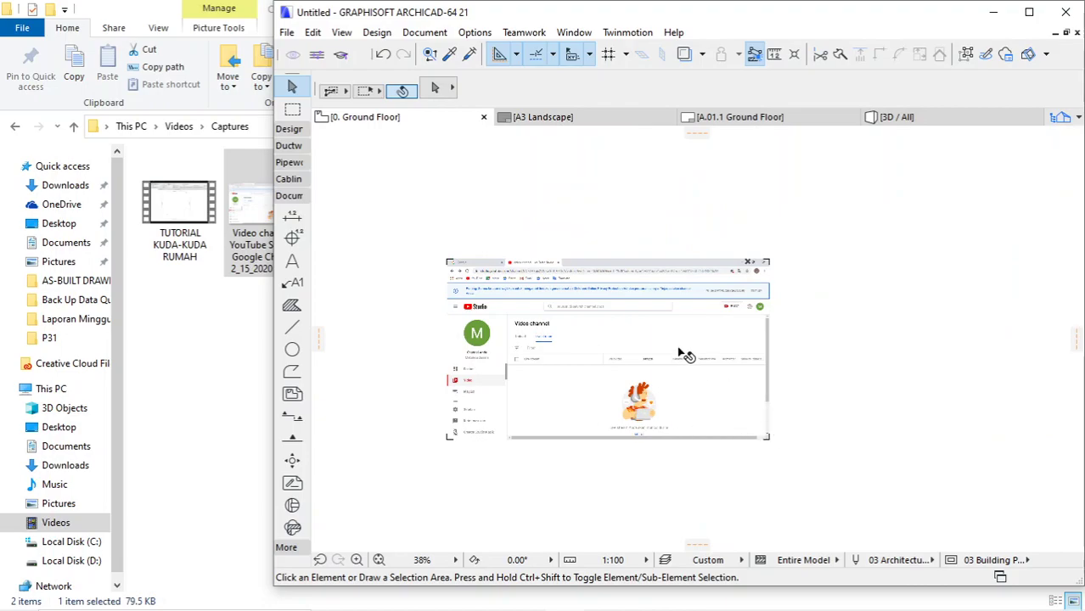
pyautogui.scroll(-3, 632, 317)
pyautogui.scroll(2, 567, 210)
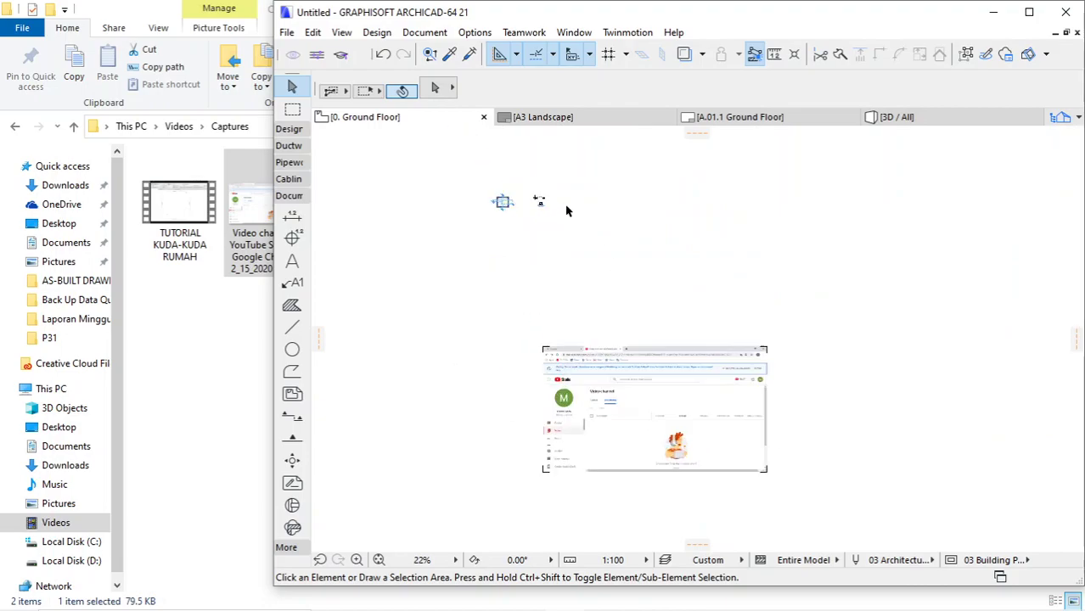
# Delete all elements on the Ground Floor plan, including the section markers together with their viewpoints
pyautogui.scroll(-1, 567, 210)
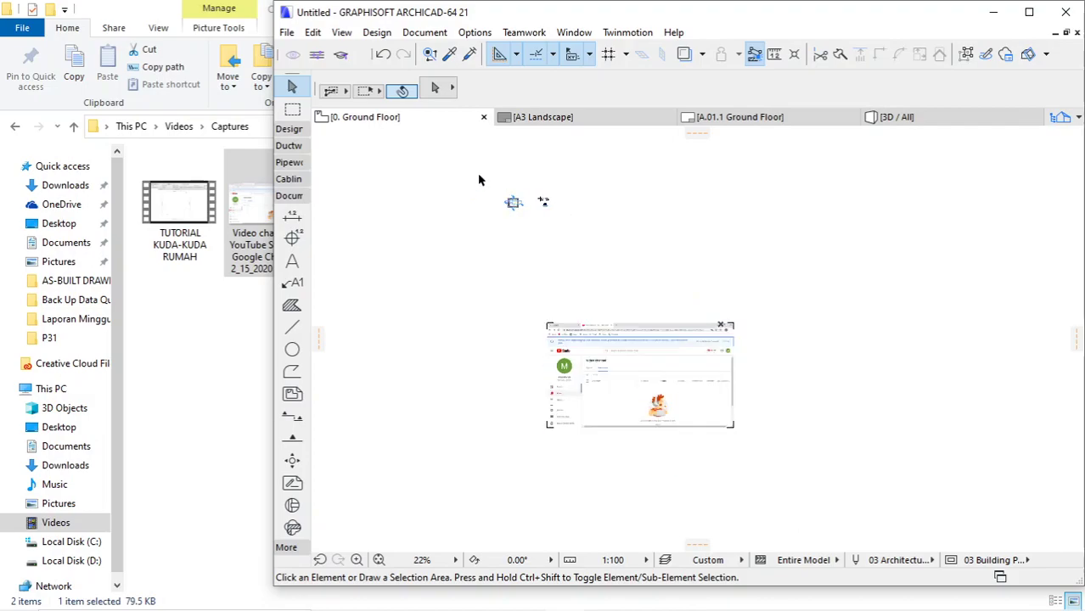
pyautogui.moveTo(478, 180)
pyautogui.mouseDown()
pyautogui.moveTo(785, 429)
pyautogui.moveTo(787, 458)
pyautogui.mouseUp()
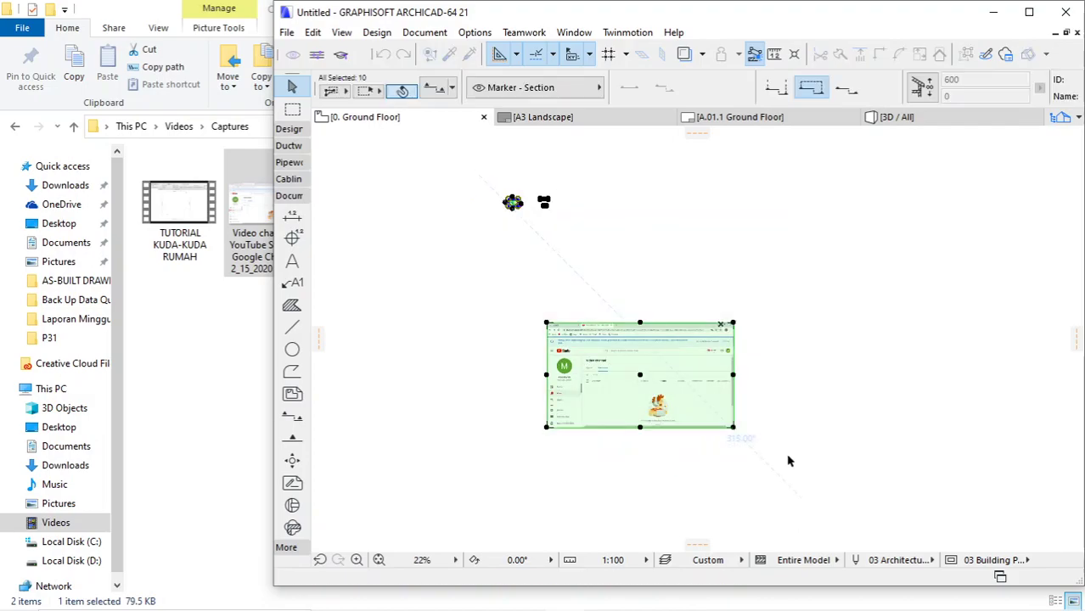
pyautogui.press('Delete')
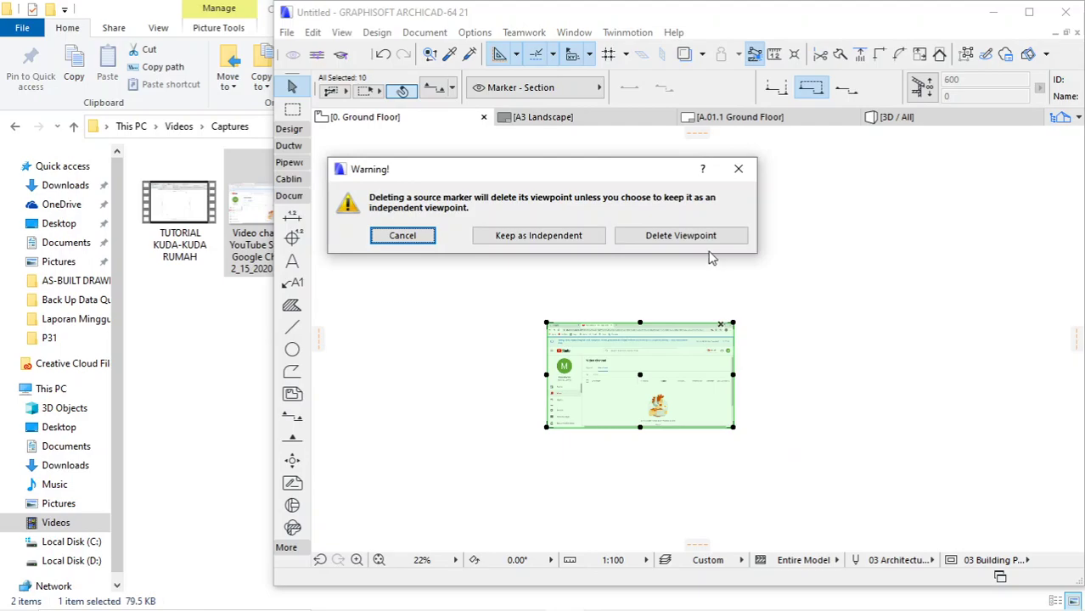
pyautogui.click(696, 235)
pyautogui.click(704, 270)
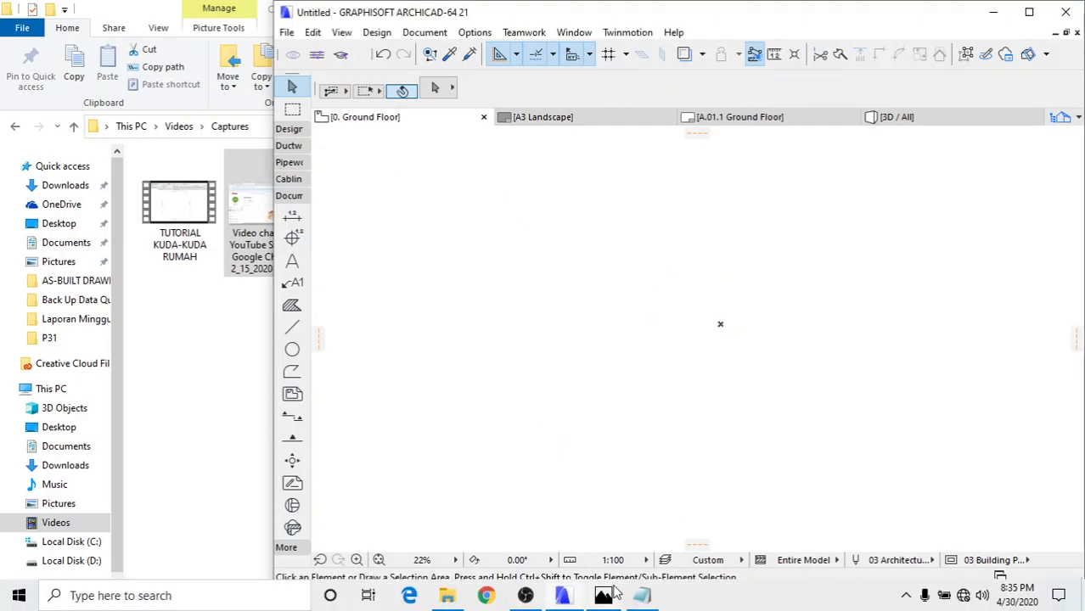
# Bring the Notepad title note beside ARCHICAD and review the On-Screen View Options down to Trimming Bodies
pyautogui.click(642, 596)
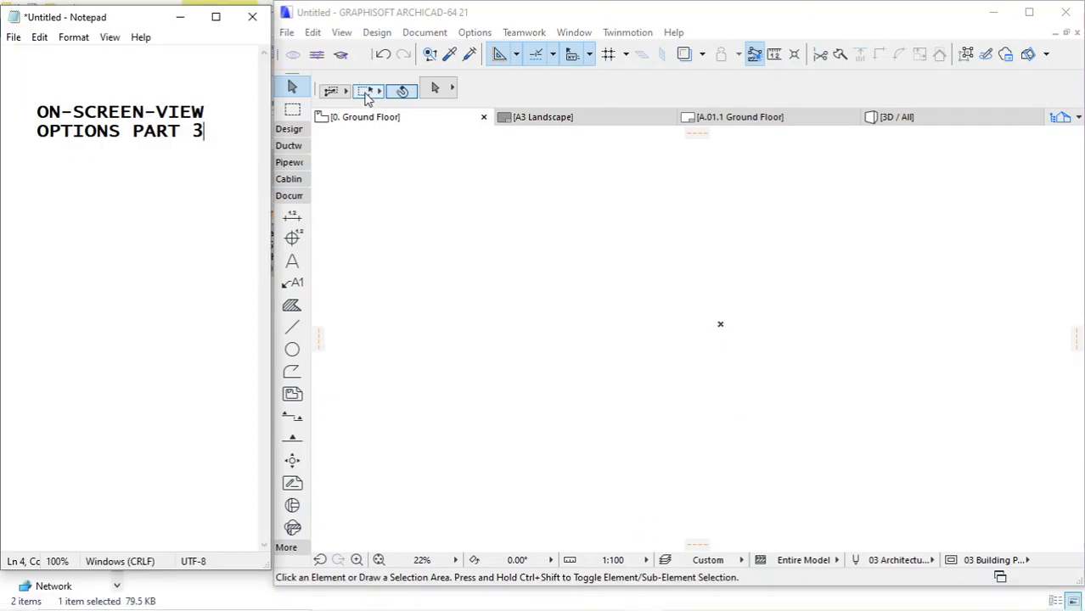
pyautogui.click(340, 31)
pyautogui.click(341, 33)
pyautogui.moveTo(399, 53)
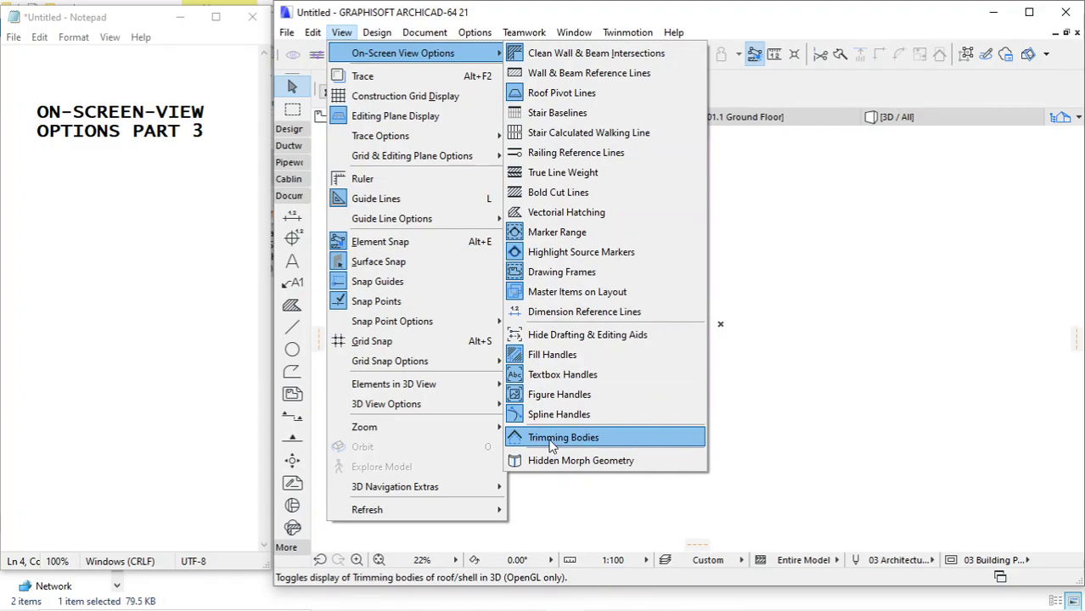
pyautogui.click(782, 366)
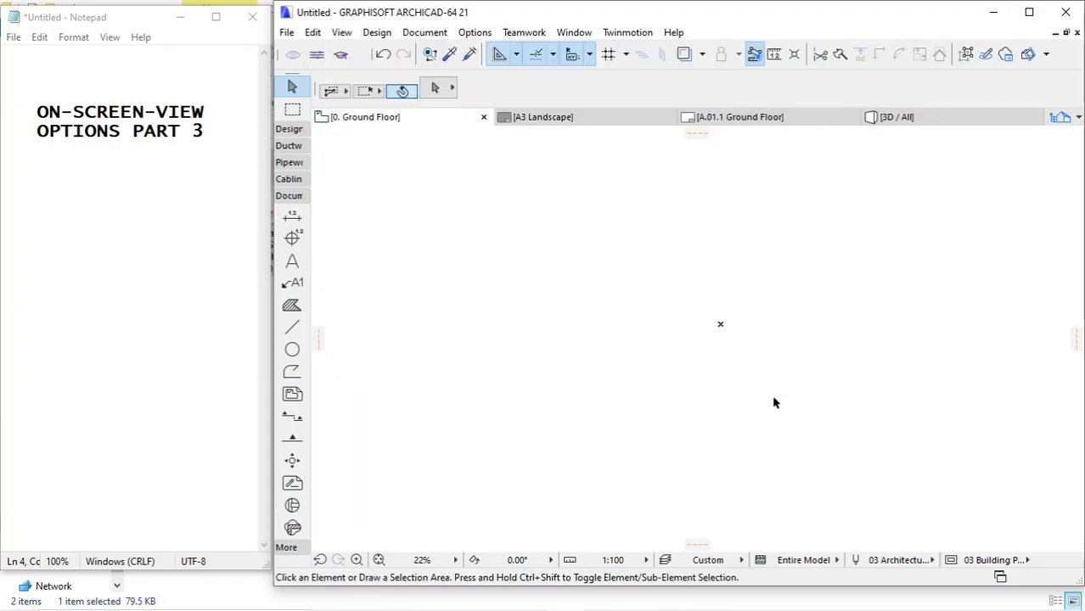
pyautogui.moveTo(576, 601)
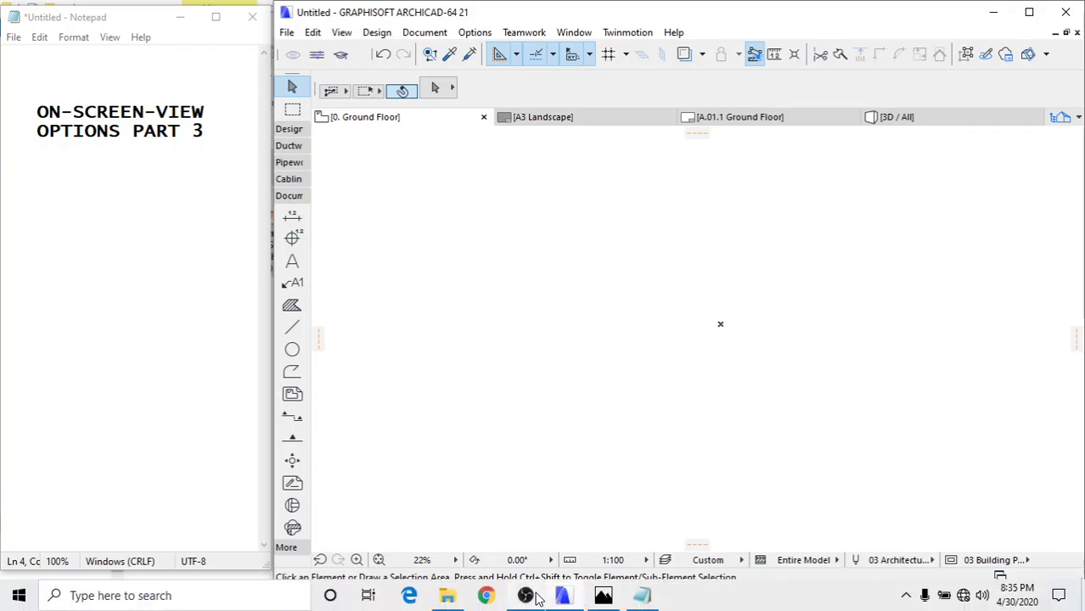
pyautogui.click(535, 599)
pyautogui.click(562, 596)
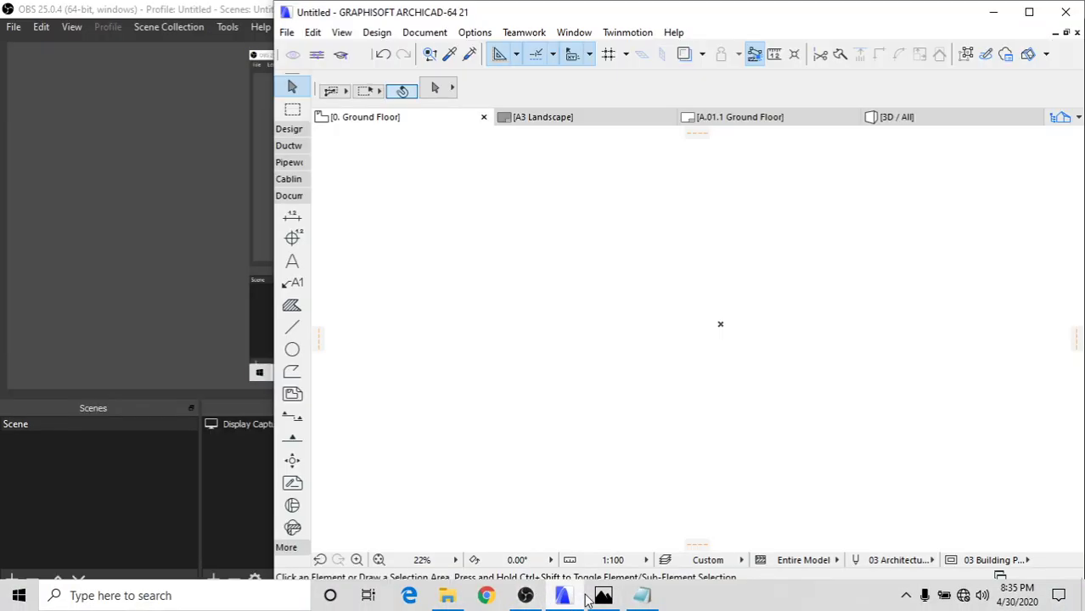
pyautogui.click(642, 596)
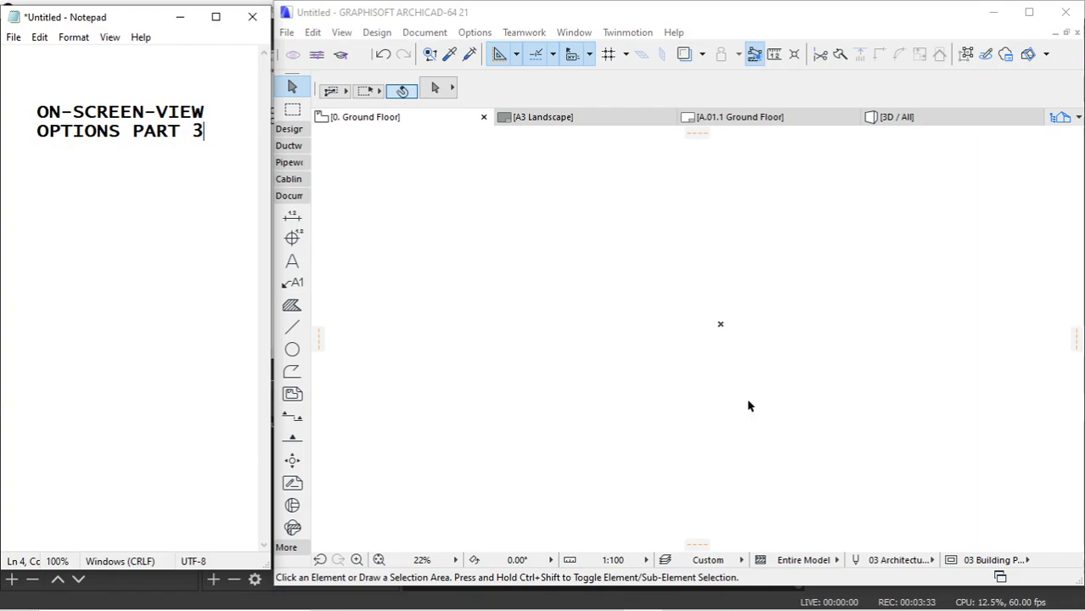
# Review the Spline Handles and Trimming Bodies entries among the On-Screen View Options
pyautogui.click(340, 34)
pyautogui.click(342, 33)
pyautogui.moveTo(403, 53)
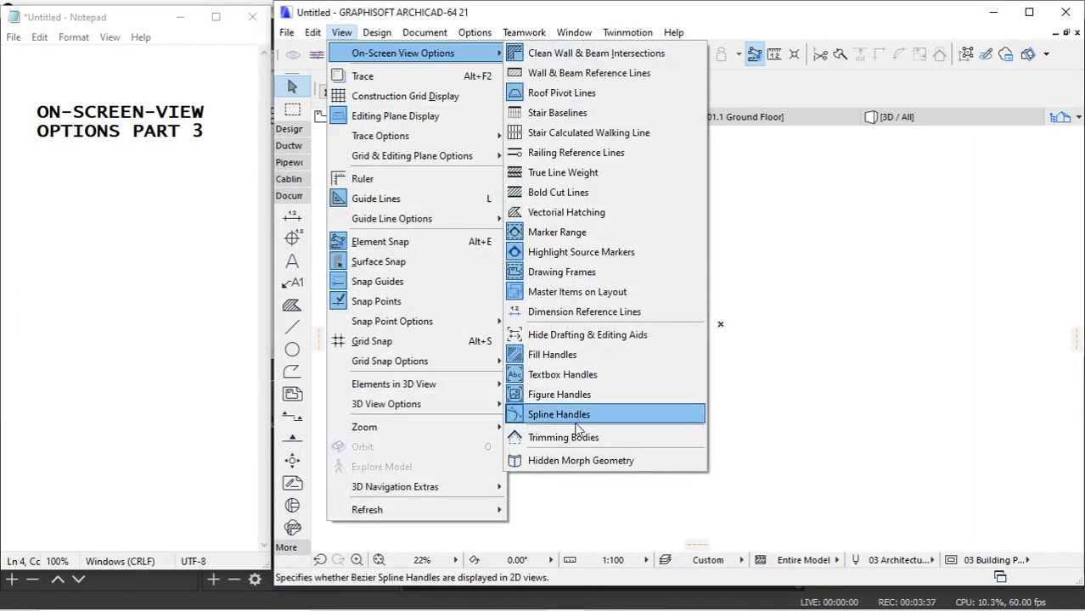
pyautogui.click(749, 364)
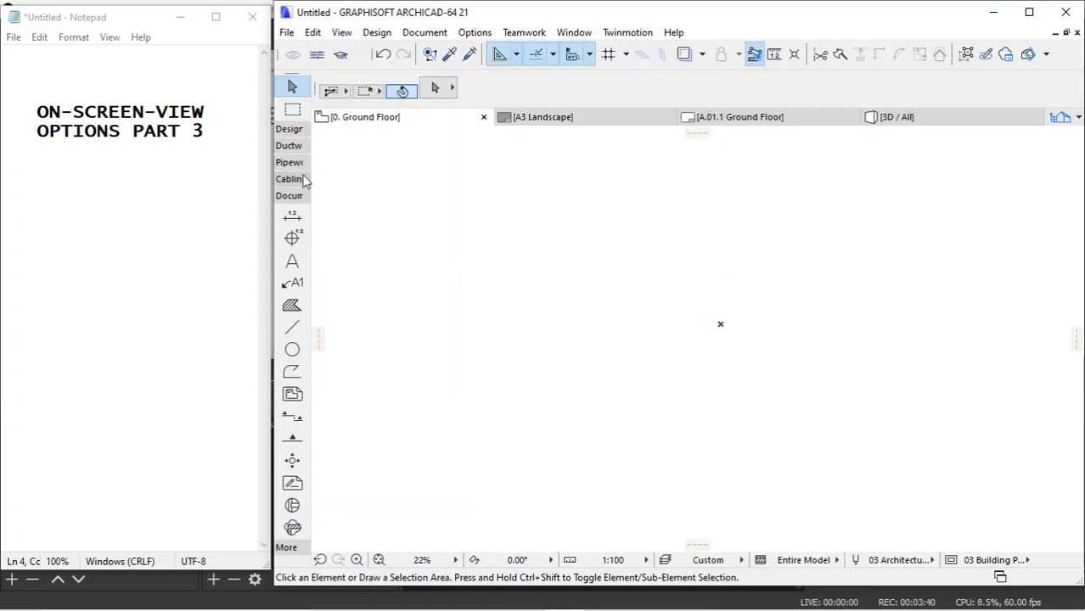
# Draw a rectangular mesh around the project origin on the Site & Landscape - Terrain layer
pyautogui.click(290, 130)
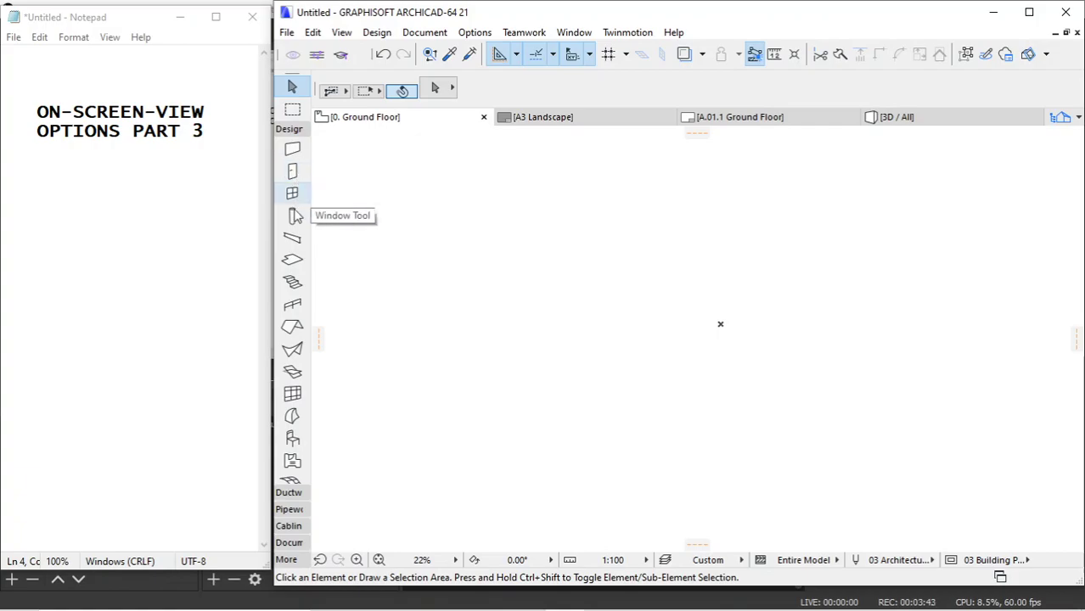
pyautogui.scroll(-1, 294, 425)
pyautogui.click(292, 459)
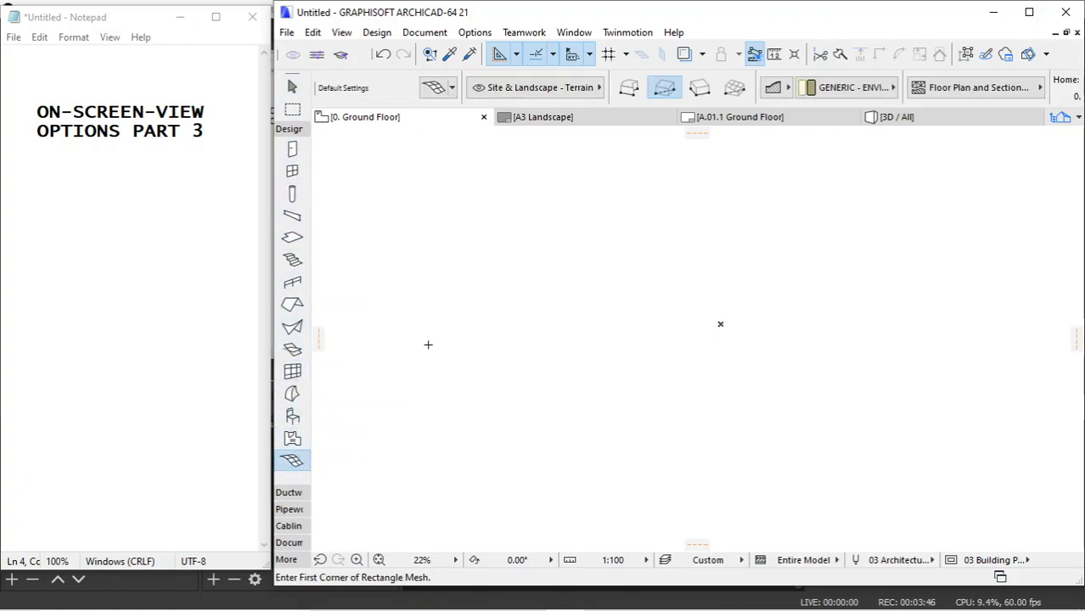
pyautogui.click(481, 237)
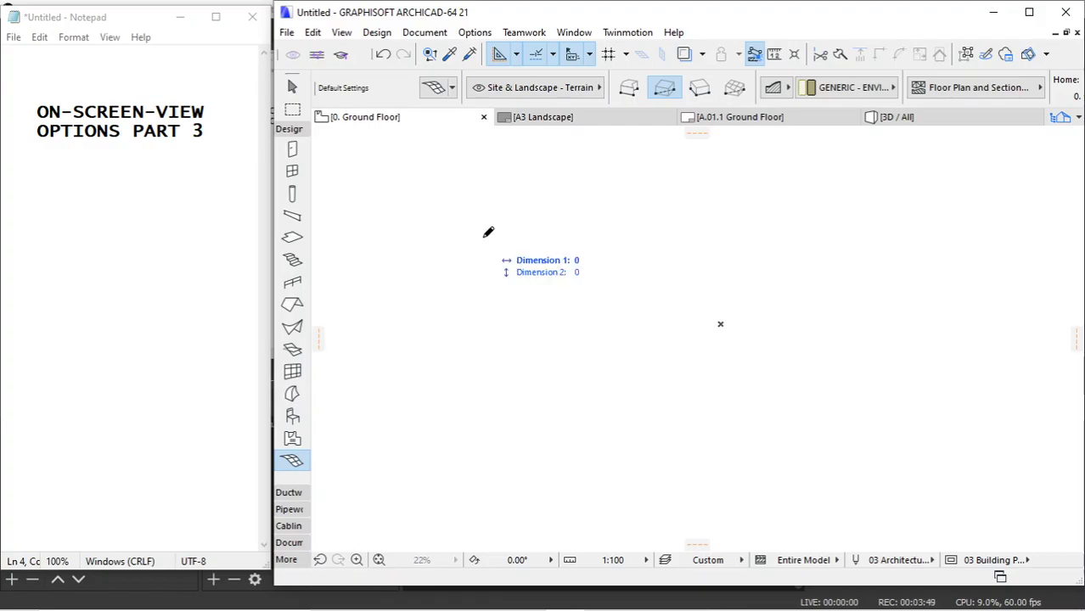
pyautogui.click(768, 420)
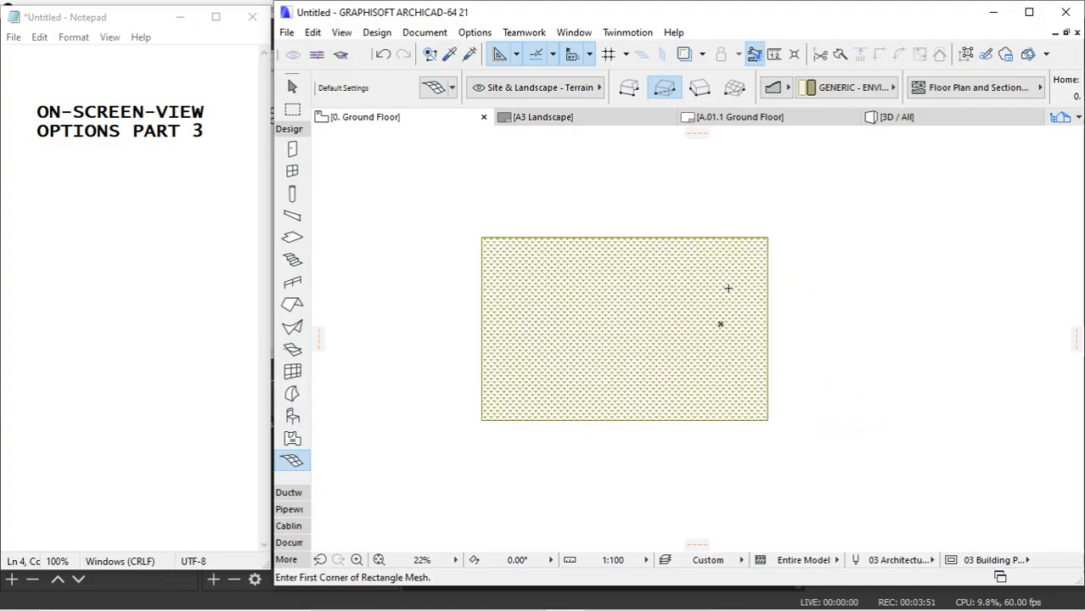
pyautogui.press('Escape')
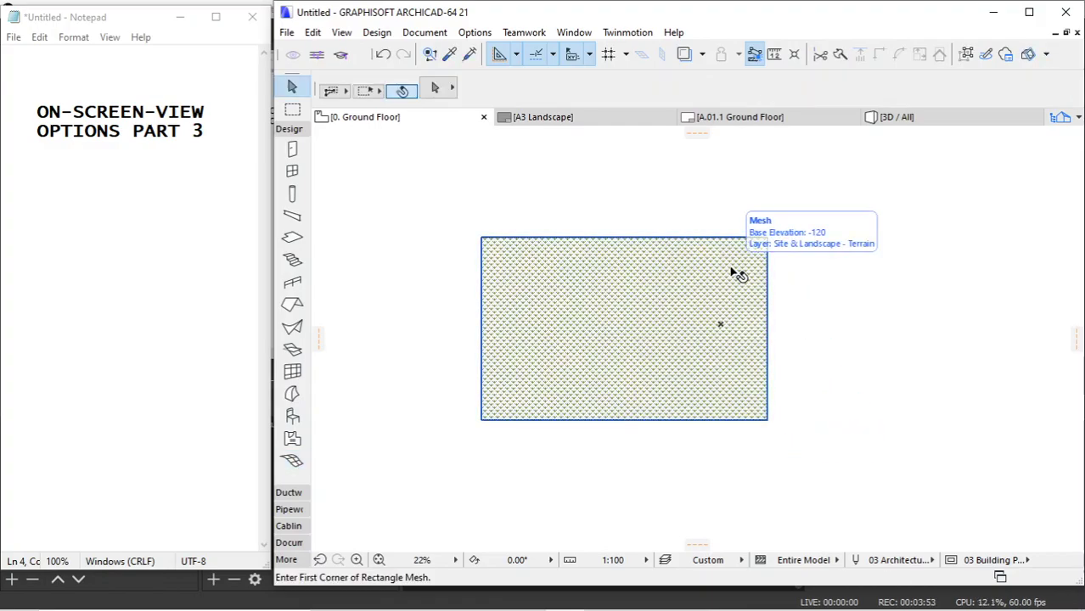
pyautogui.click(733, 271)
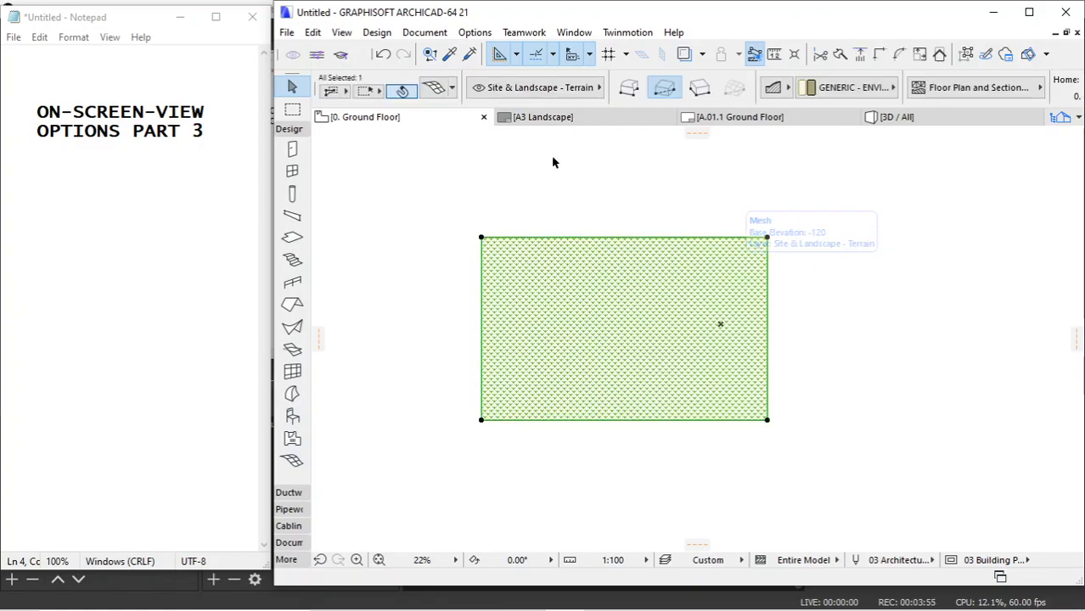
pyautogui.click(598, 223)
# Draw a rectangular wall enclosure measuring 300 by 400 inside the terrain mesh, using the Structural - Bearing layer
pyautogui.scroll(2, 594, 327)
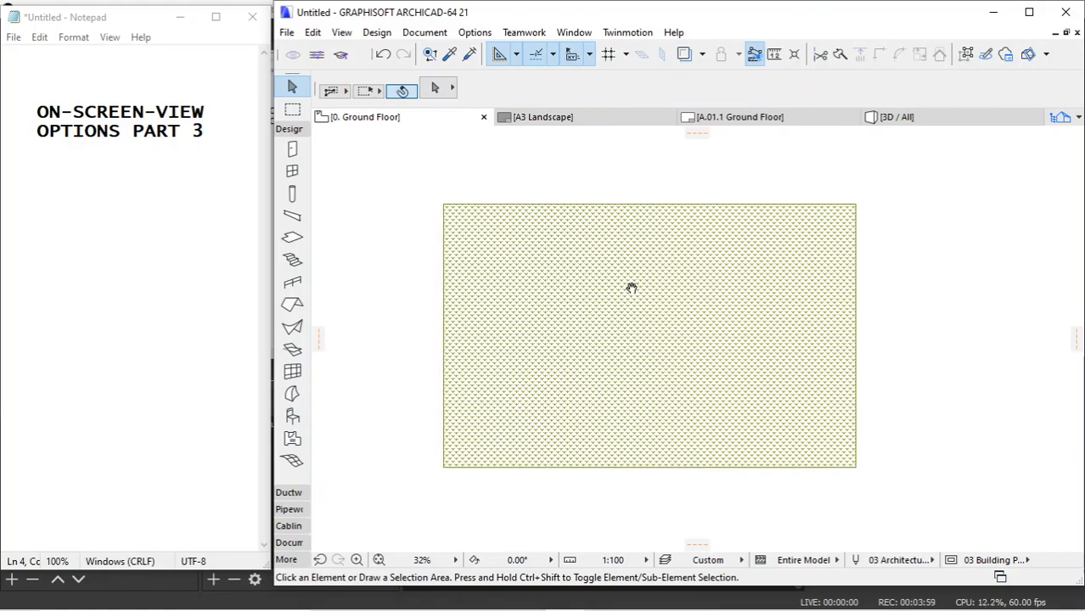
pyautogui.scroll(1, 293, 162)
pyautogui.click(293, 149)
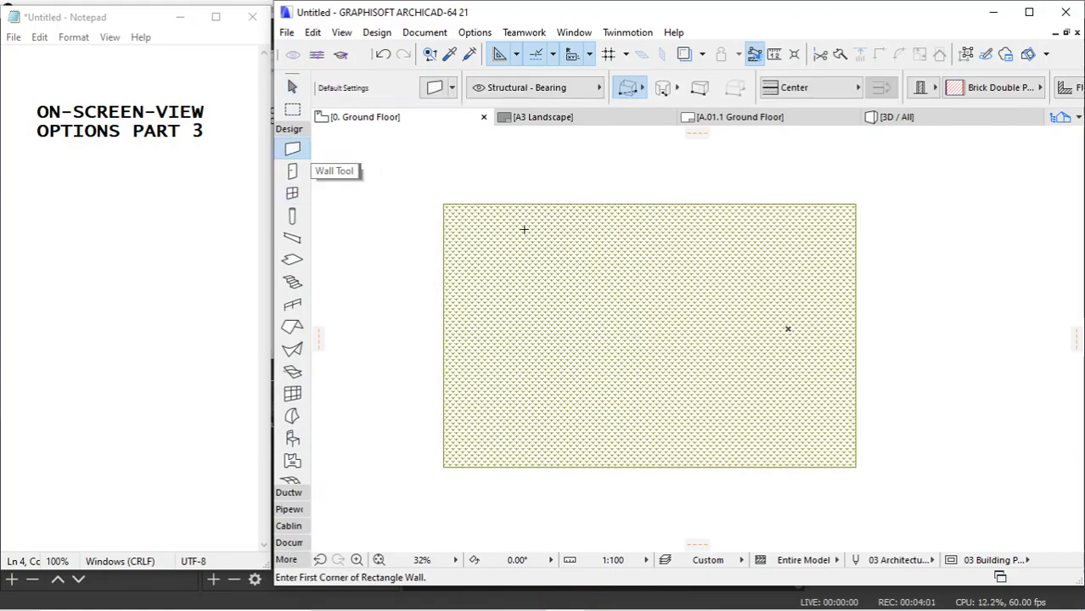
pyautogui.click(600, 276)
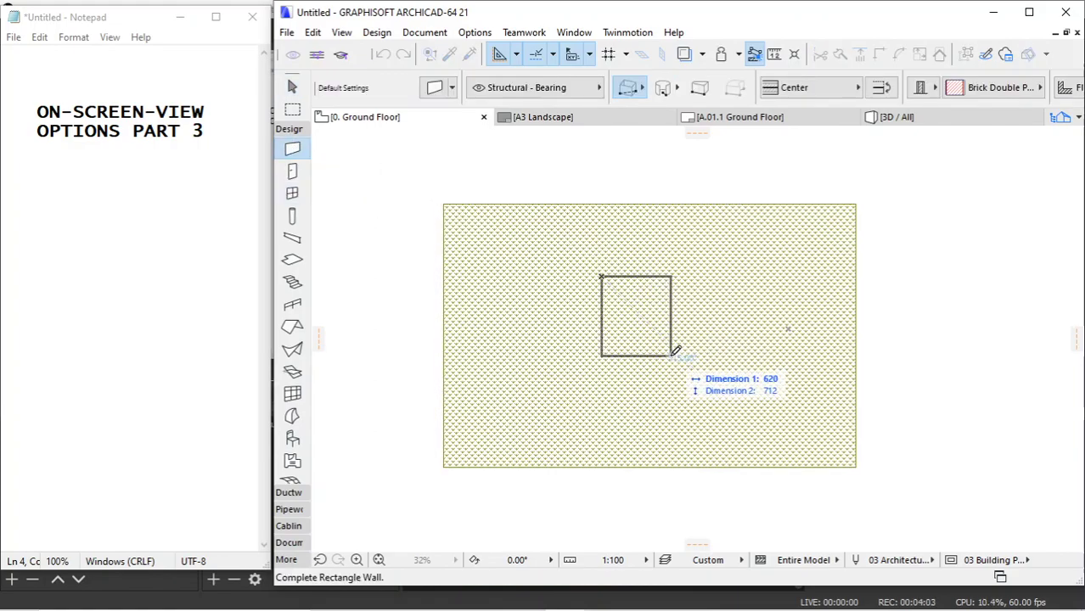
pyautogui.scroll(3, 649, 289)
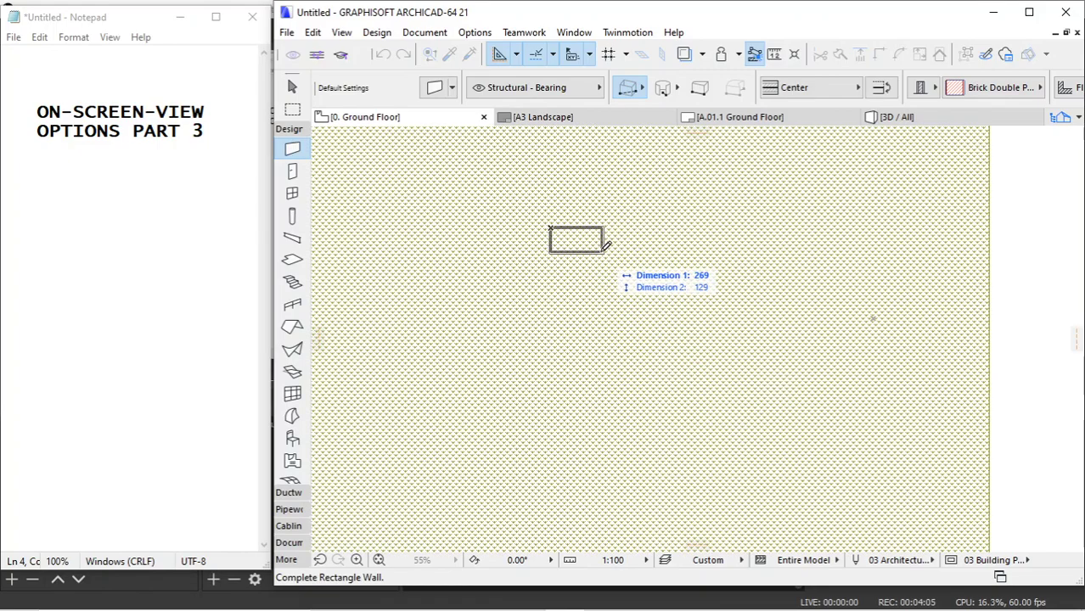
pyautogui.scroll(3, 608, 244)
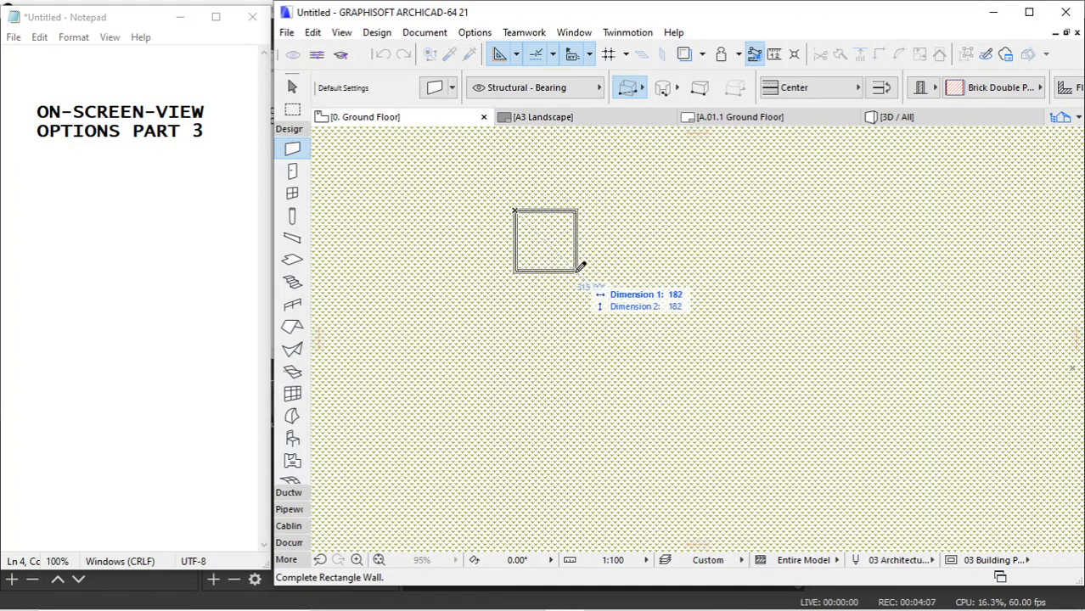
pyautogui.write('300')
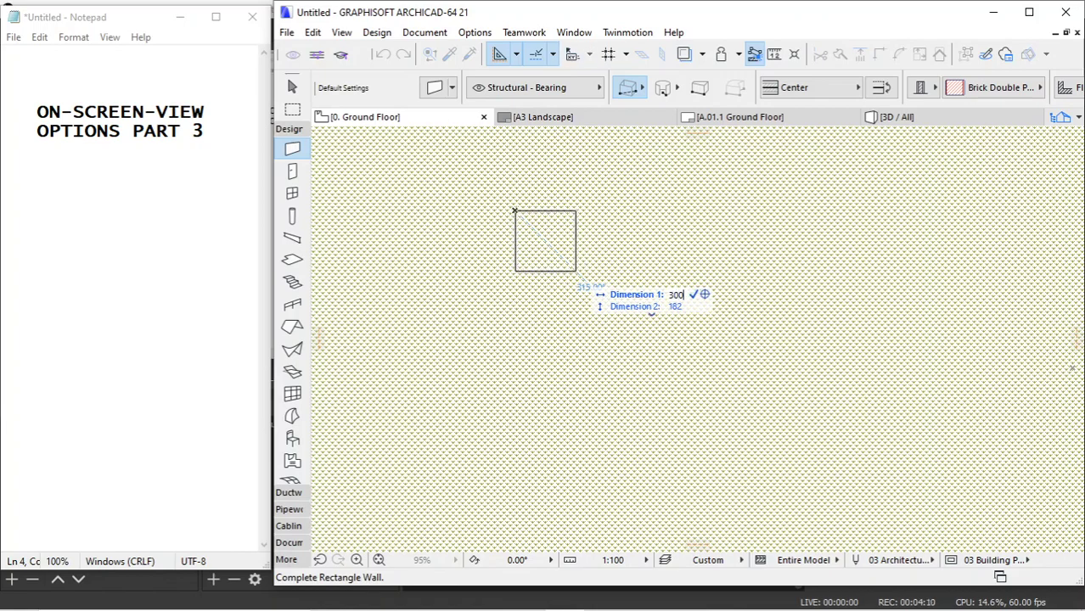
pyautogui.press('Tab')
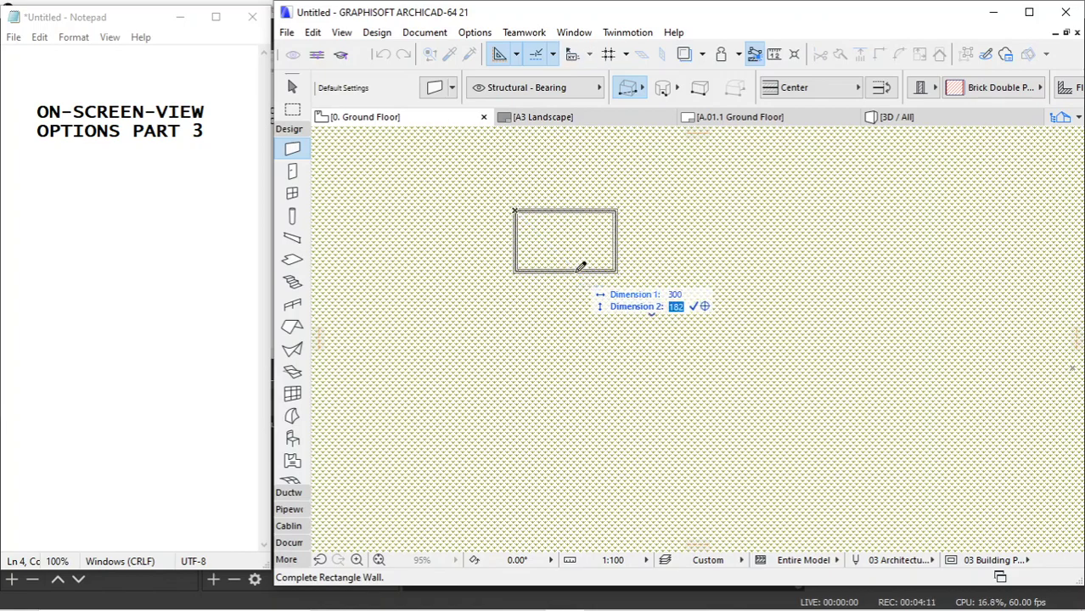
pyautogui.write('400')
pyautogui.press('Return')
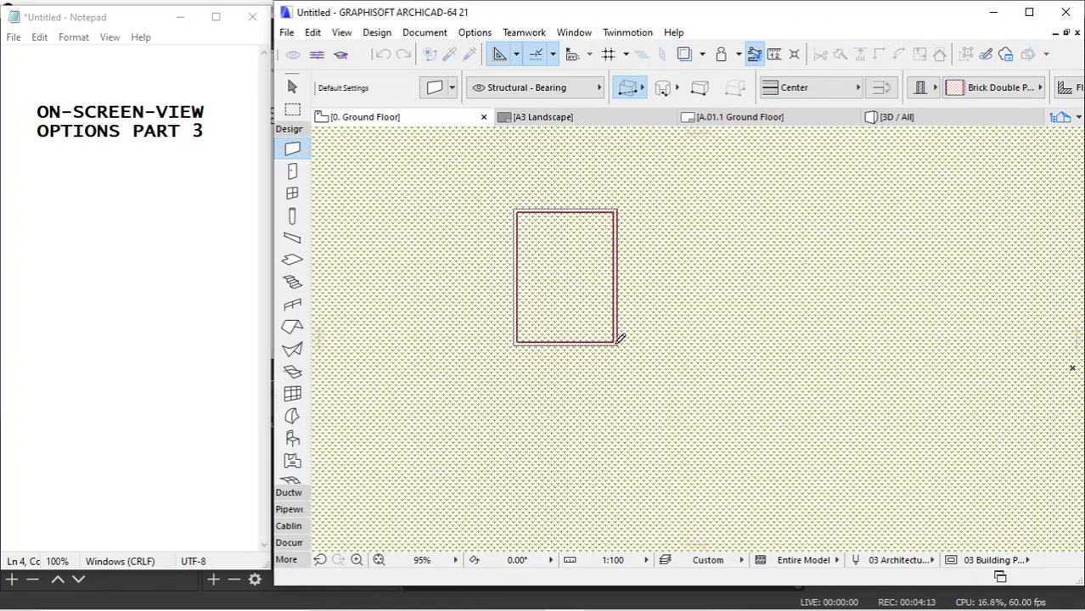
pyautogui.scroll(-3, 601, 296)
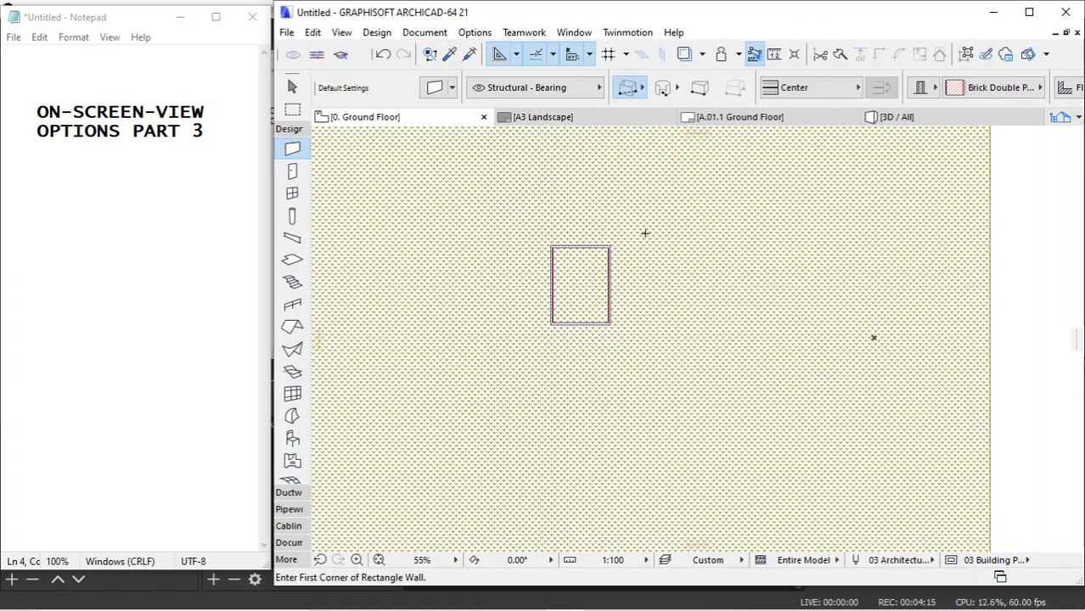
pyautogui.scroll(2, 545, 244)
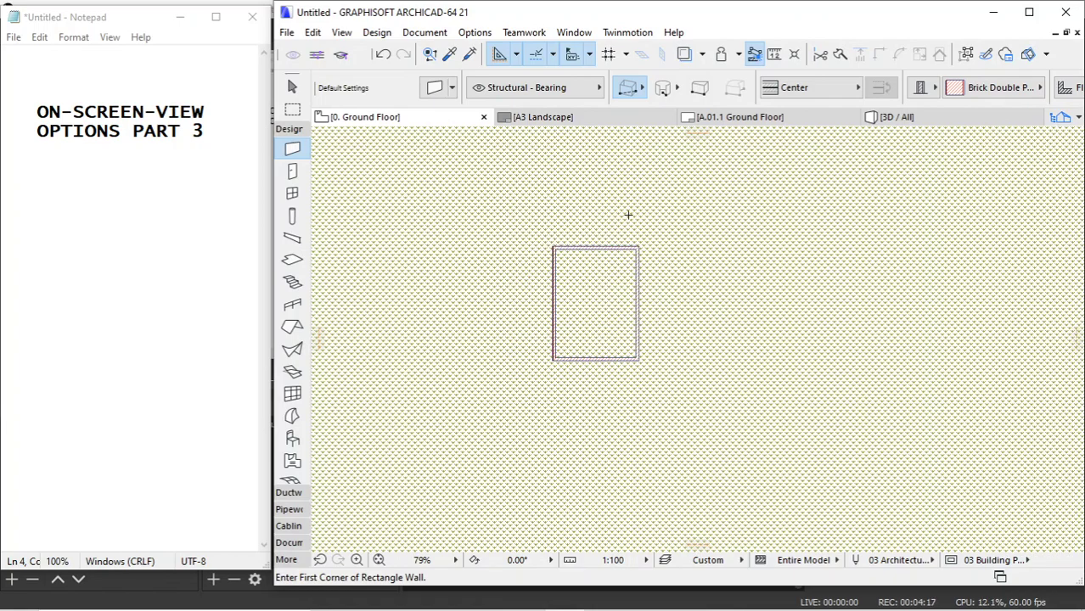
pyautogui.scroll(4, 603, 273)
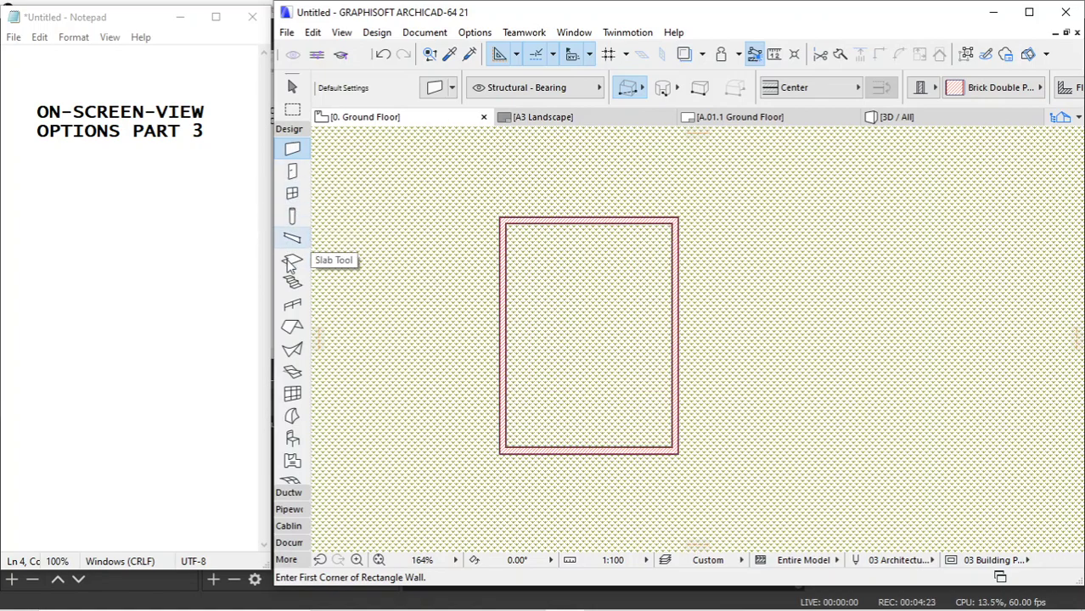
# Draw a rectangular hip roof over the wall enclosure on the Shell - Roof layer, spanning between two diagonally opposite wall corners
pyautogui.click(289, 328)
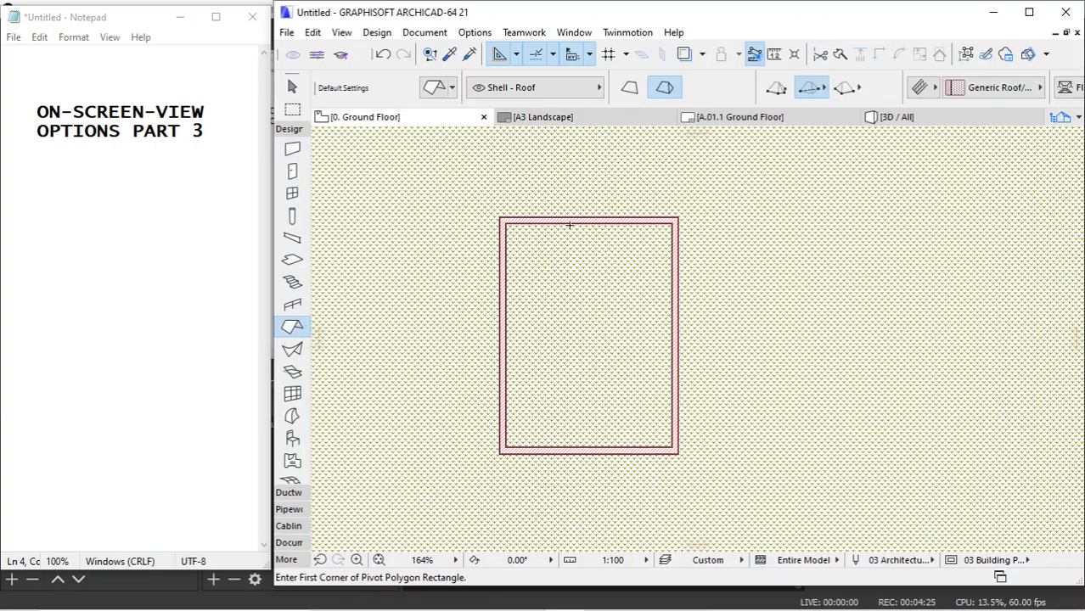
pyautogui.scroll(10, 509, 222)
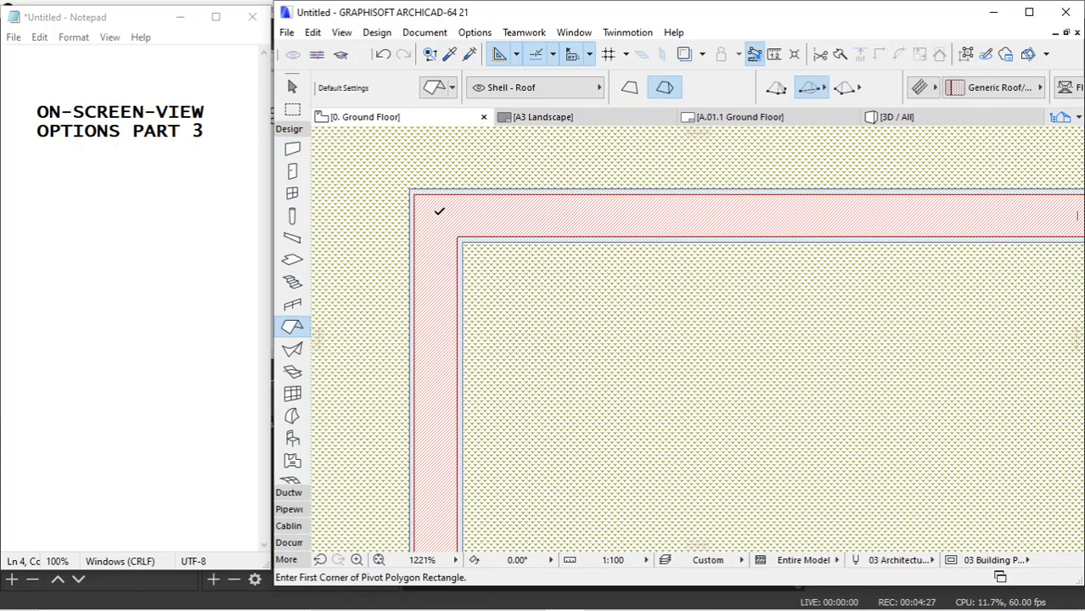
pyautogui.click(439, 211)
pyautogui.scroll(-10, 509, 223)
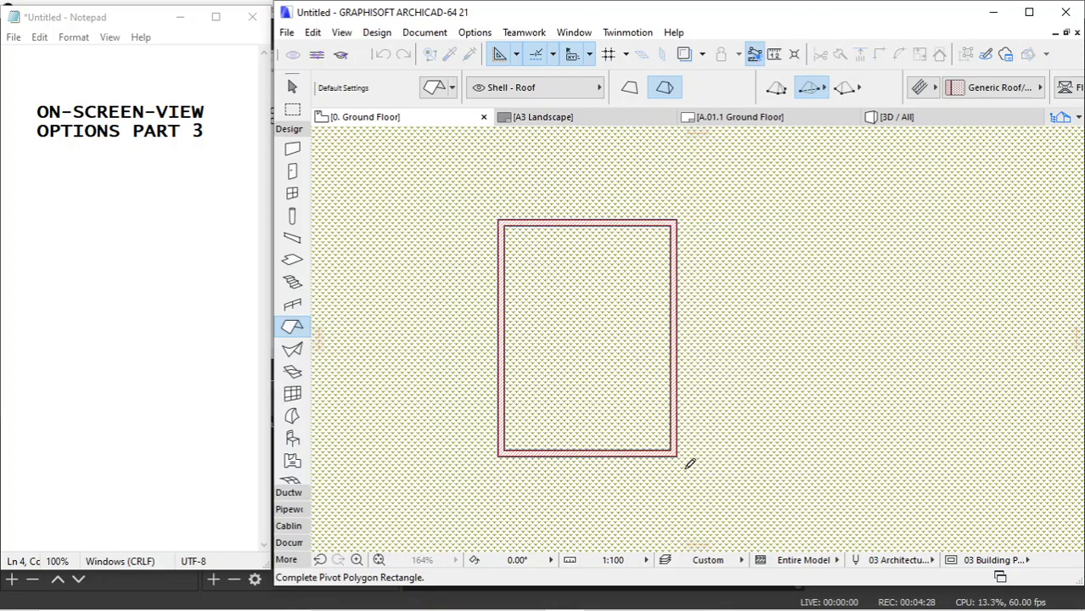
pyautogui.scroll(9, 690, 464)
pyautogui.click(652, 406)
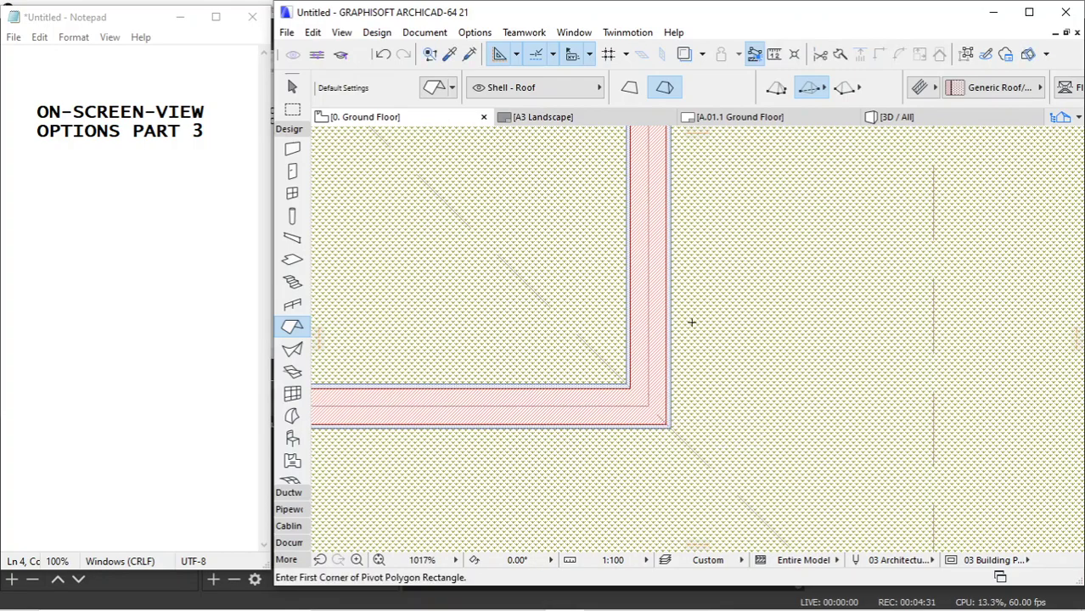
pyautogui.scroll(-9, 690, 327)
pyautogui.scroll(-4, 593, 397)
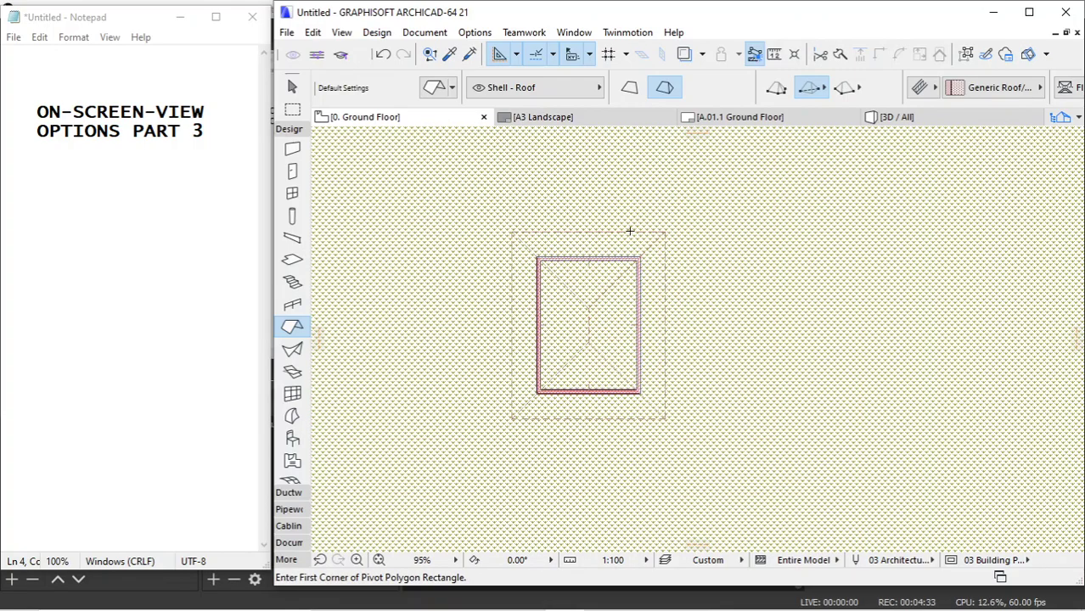
pyautogui.scroll(2, 630, 230)
pyautogui.scroll(2, 633, 295)
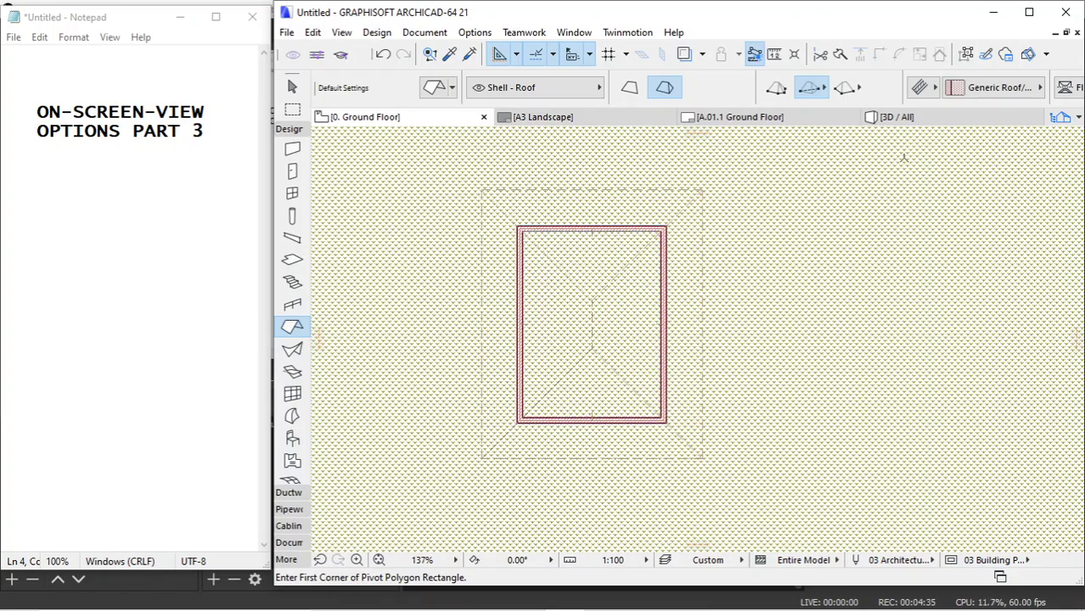
# Show the model in 3D, select the roof together with the walls, and move them slightly down into the terrain mesh
pyautogui.click(936, 119)
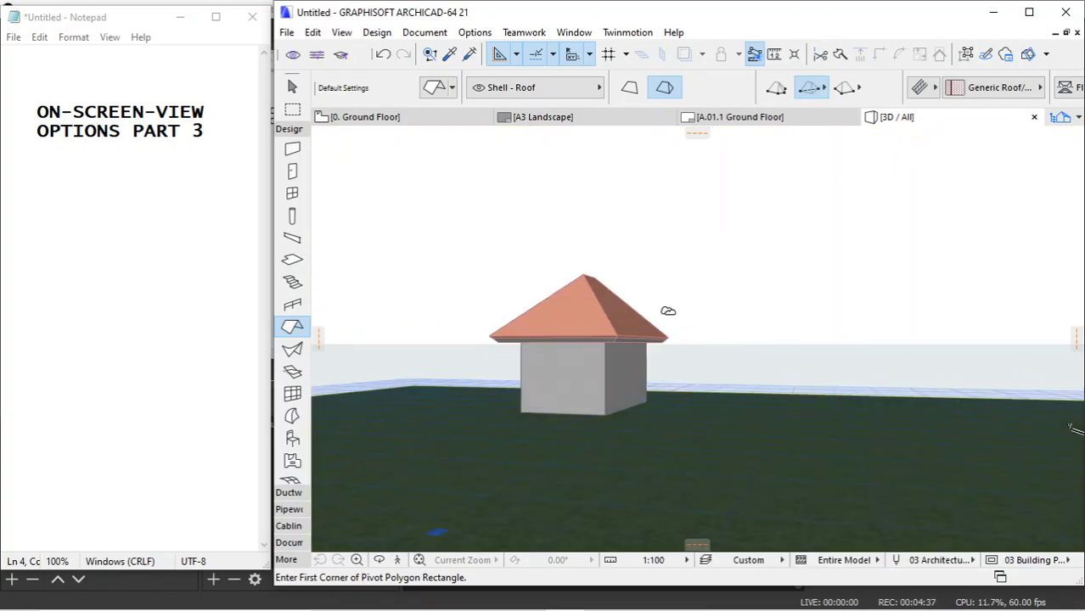
pyautogui.moveTo(630, 402)
pyautogui.keyDown('shift'); pyautogui.mouseDown(button='middle')
pyautogui.moveTo(614, 389)
pyautogui.moveTo(676, 376)
pyautogui.moveTo(680, 406)
pyautogui.moveTo(613, 321)
pyautogui.moveTo(598, 326)
pyautogui.mouseUp(button='middle'); pyautogui.keyUp('shift')
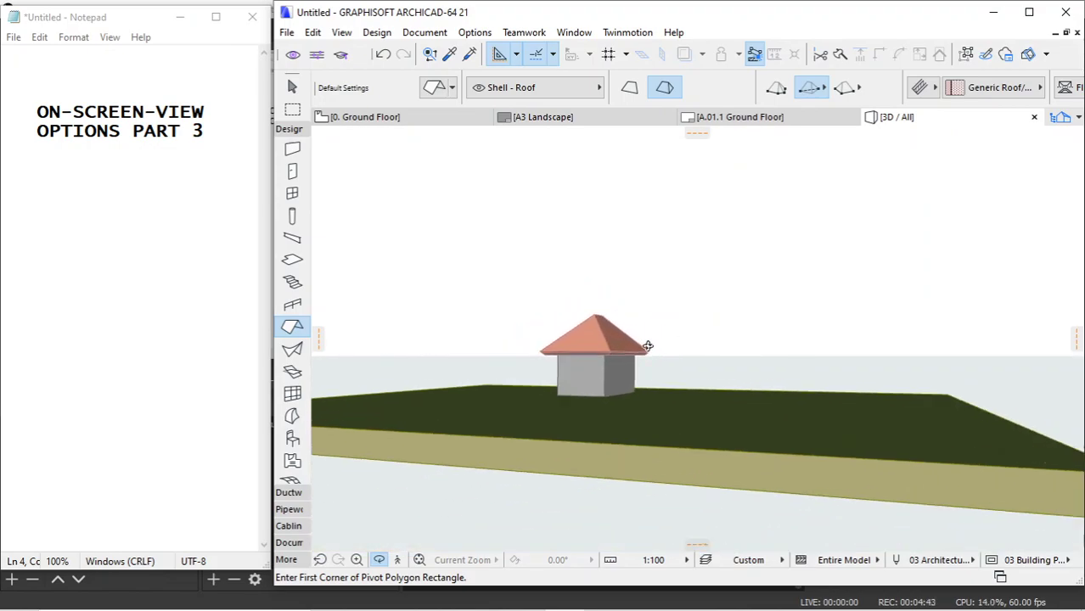
pyautogui.press('shift')
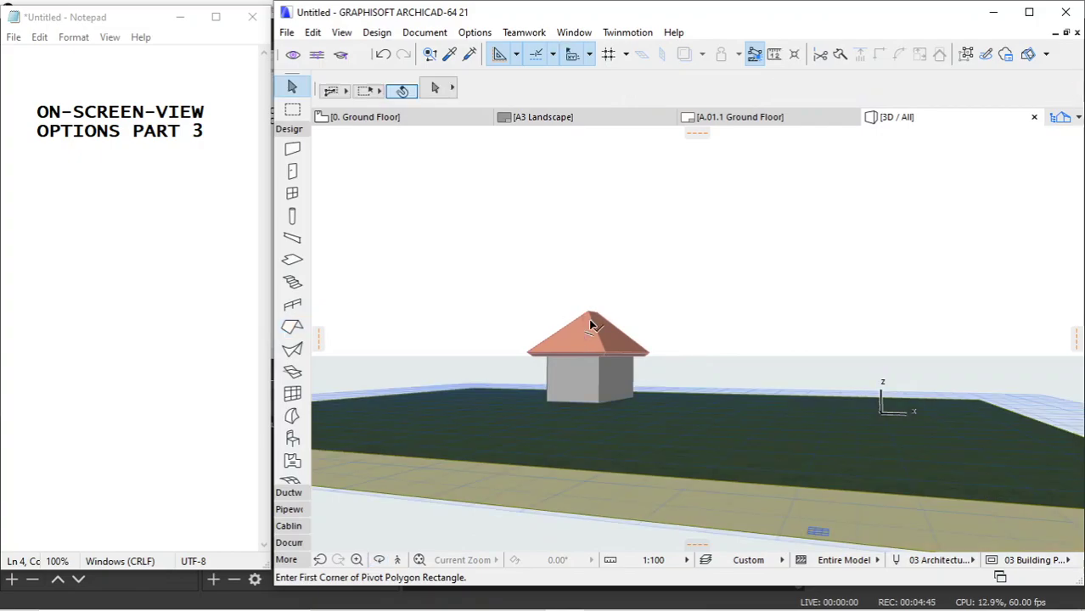
pyautogui.click(588, 325)
pyautogui.keyDown('shift'); pyautogui.click(583, 372); pyautogui.keyUp('shift')
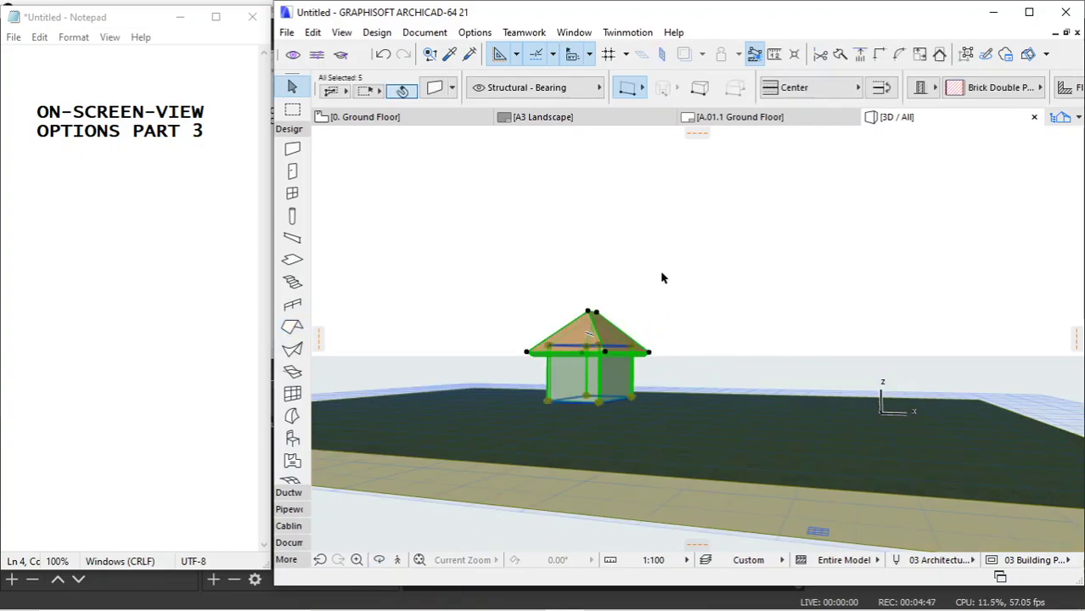
pyautogui.click(630, 401)
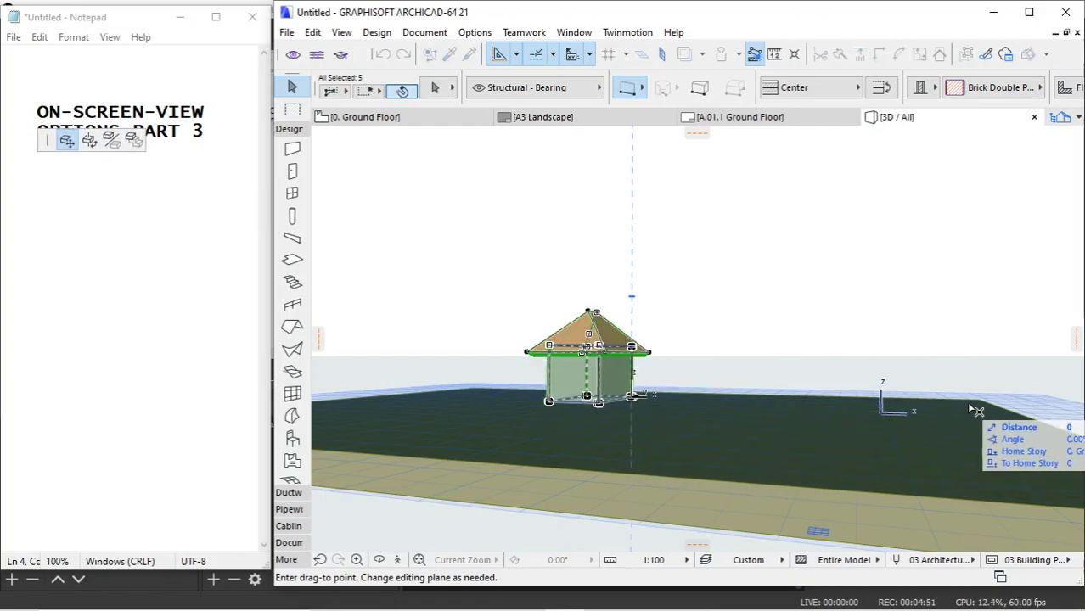
pyautogui.press('Escape')
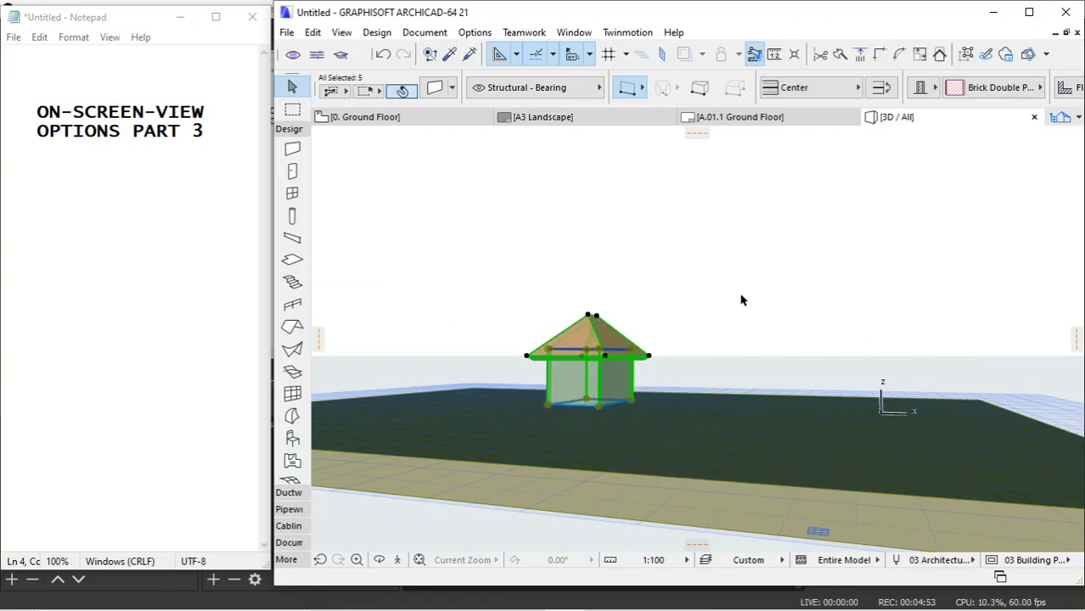
pyautogui.press('Escape')
# Turn on the Trimming Bodies display and inspect the roof's trimming volume around the walls from several angles
pyautogui.scroll(2, 656, 396)
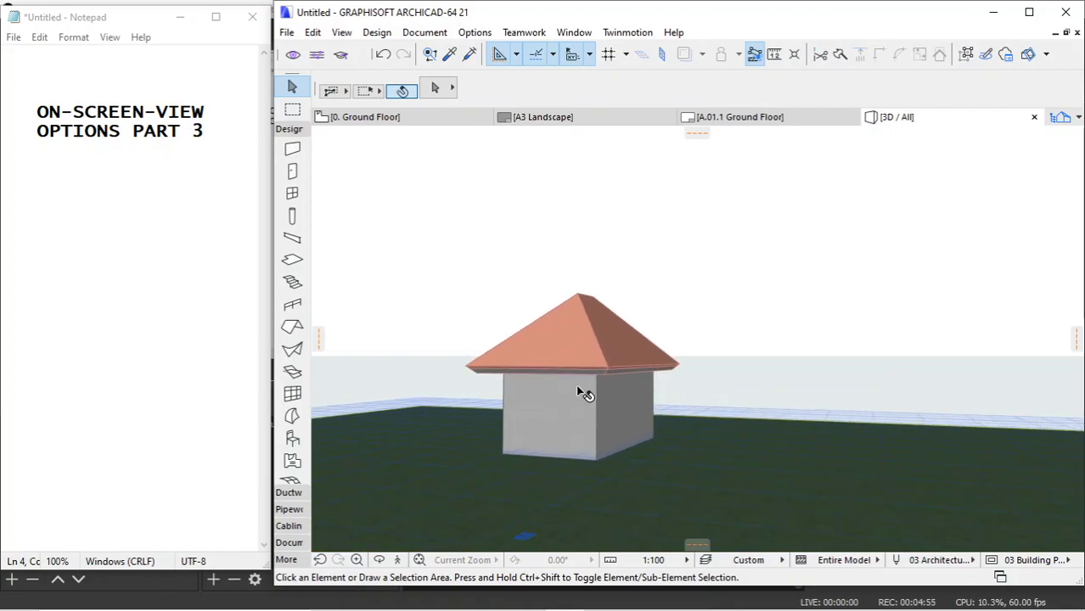
pyautogui.moveTo(611, 364); pyautogui.dragTo(764, 253, button='middle')
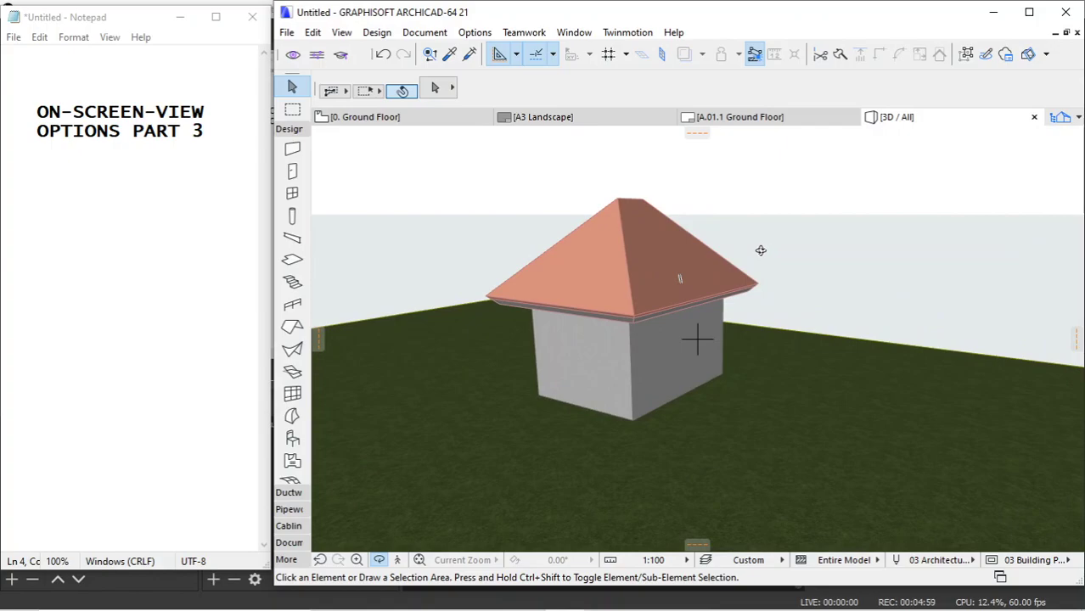
pyautogui.click(343, 34)
pyautogui.moveTo(373, 52)
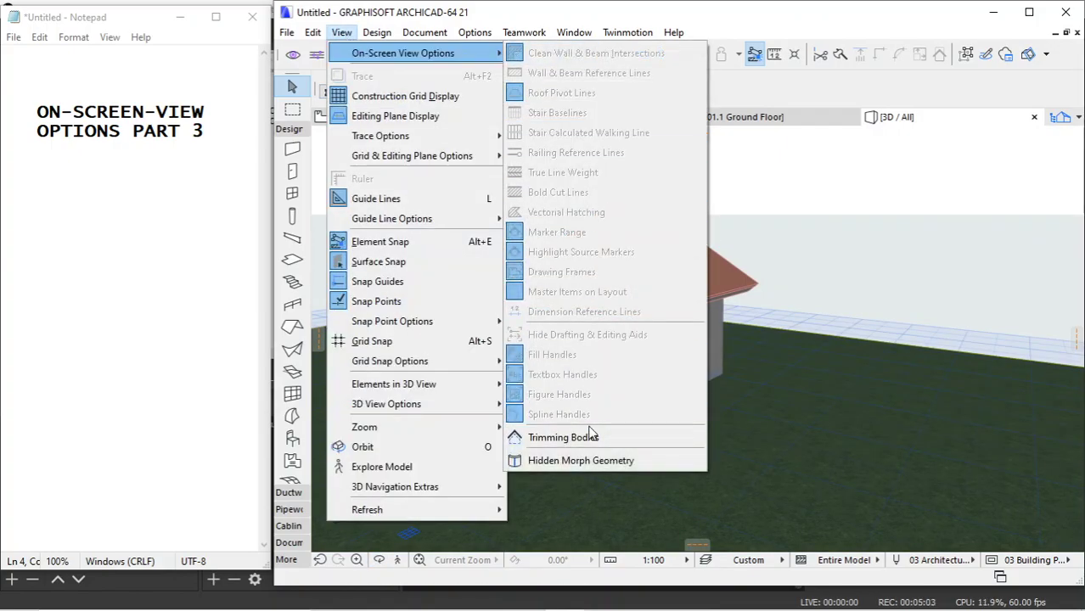
pyautogui.click(592, 437)
pyautogui.keyDown('shift'); pyautogui.moveTo(813, 346); pyautogui.dragTo(766, 403, button='middle'); pyautogui.keyUp('shift')
pyautogui.scroll(-2, 747, 260)
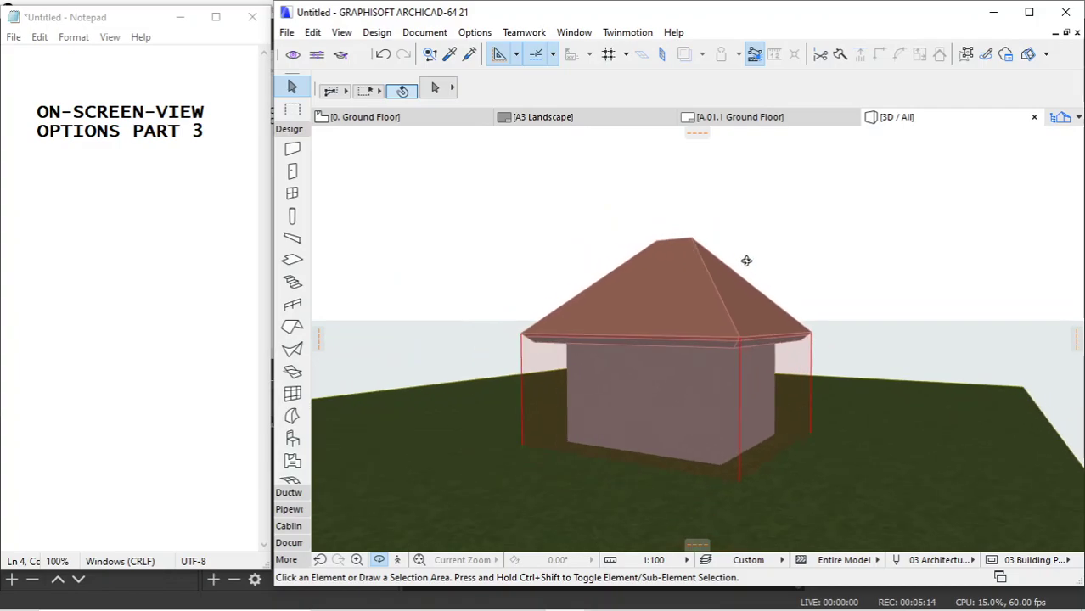
# Turn off the Trimming Bodies display and look around the plain house model
pyautogui.click(343, 34)
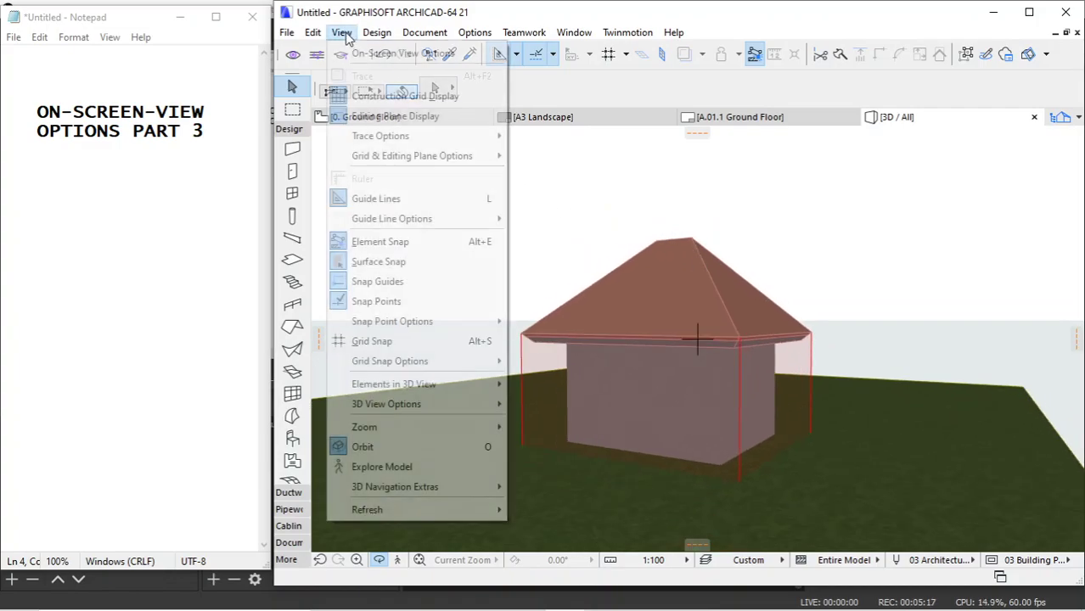
pyautogui.moveTo(357, 53)
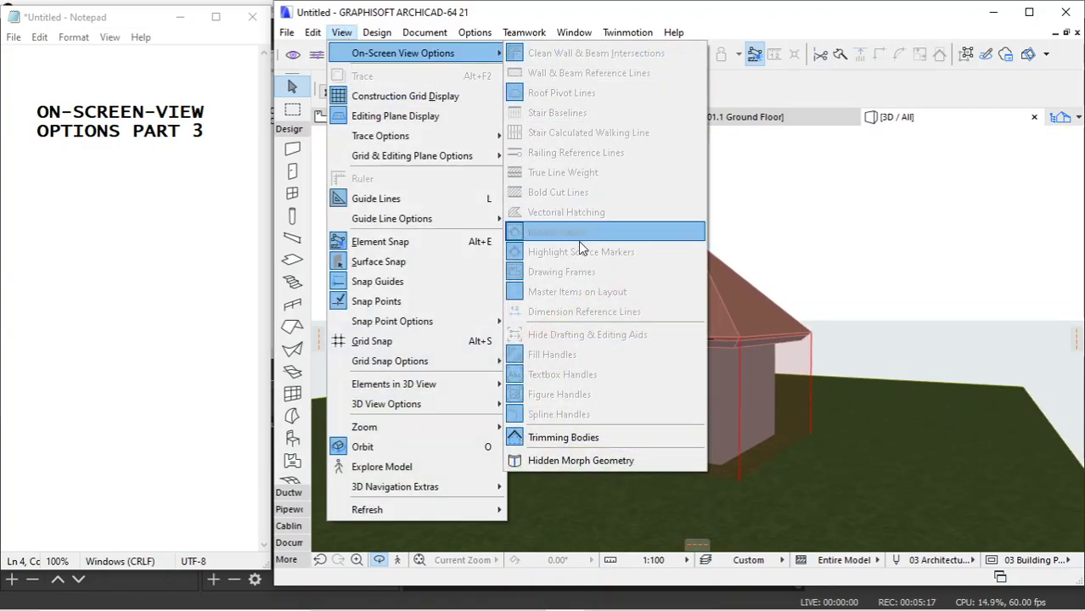
pyautogui.click(580, 438)
pyautogui.scroll(3, 909, 339)
pyautogui.moveTo(812, 412)
pyautogui.mouseDown()
pyautogui.moveTo(610, 414)
pyautogui.moveTo(831, 397)
pyautogui.moveTo(599, 382)
pyautogui.moveTo(813, 397)
pyautogui.mouseUp()
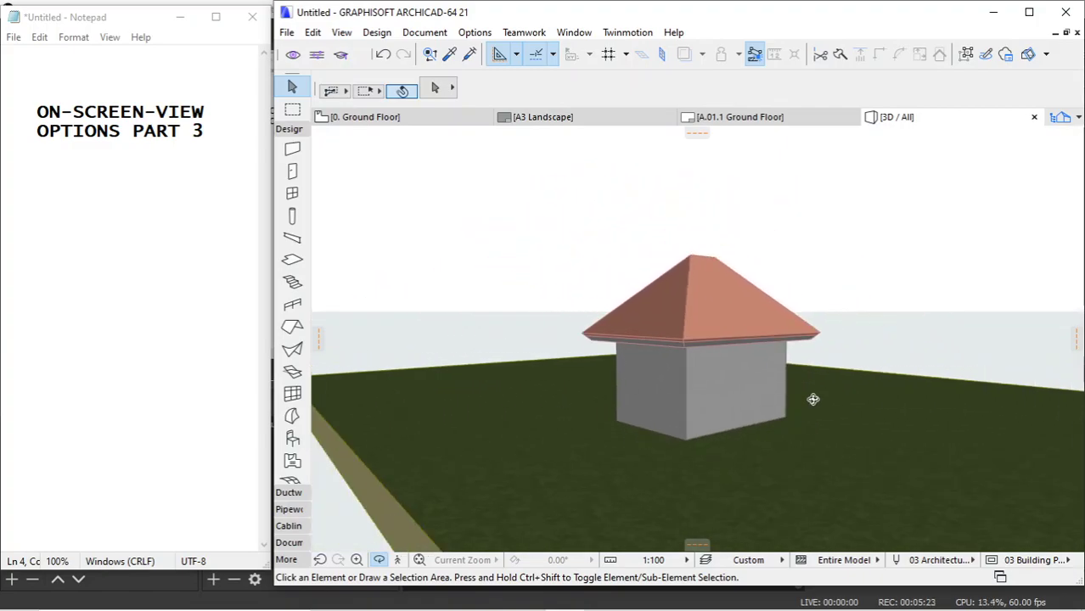
# Hide the terrain mesh's layer in the 3D view
pyautogui.click(522, 383)
pyautogui.rightClick(520, 386)
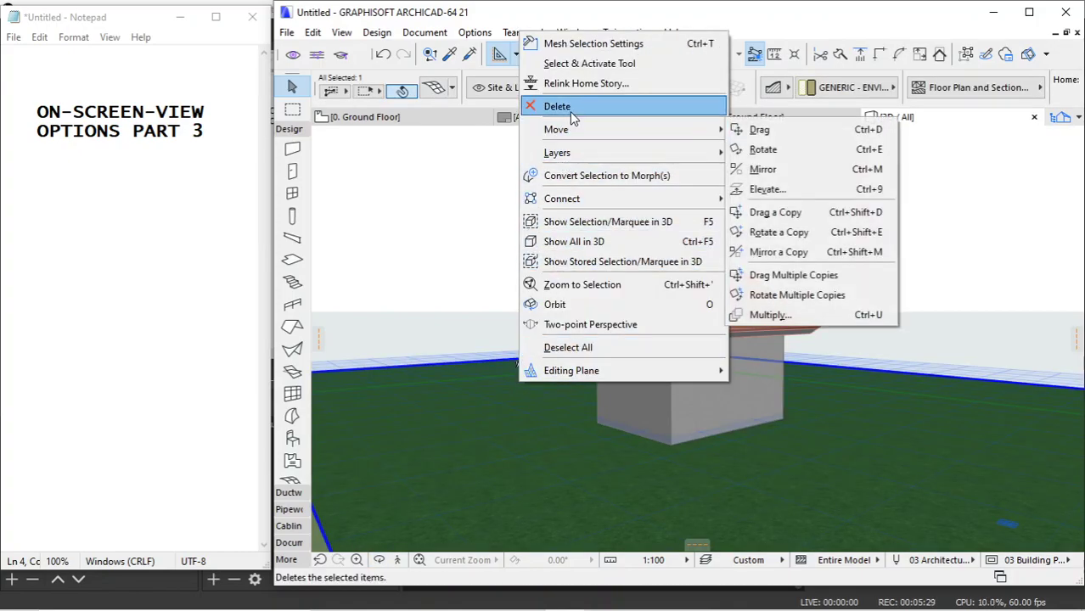
pyautogui.moveTo(663, 160)
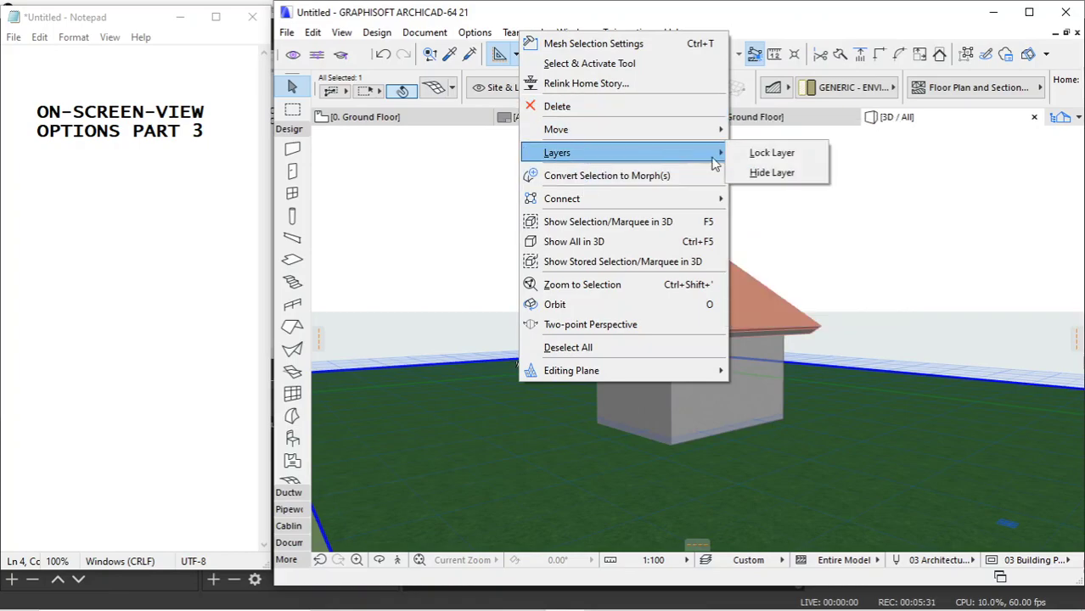
pyautogui.click(773, 173)
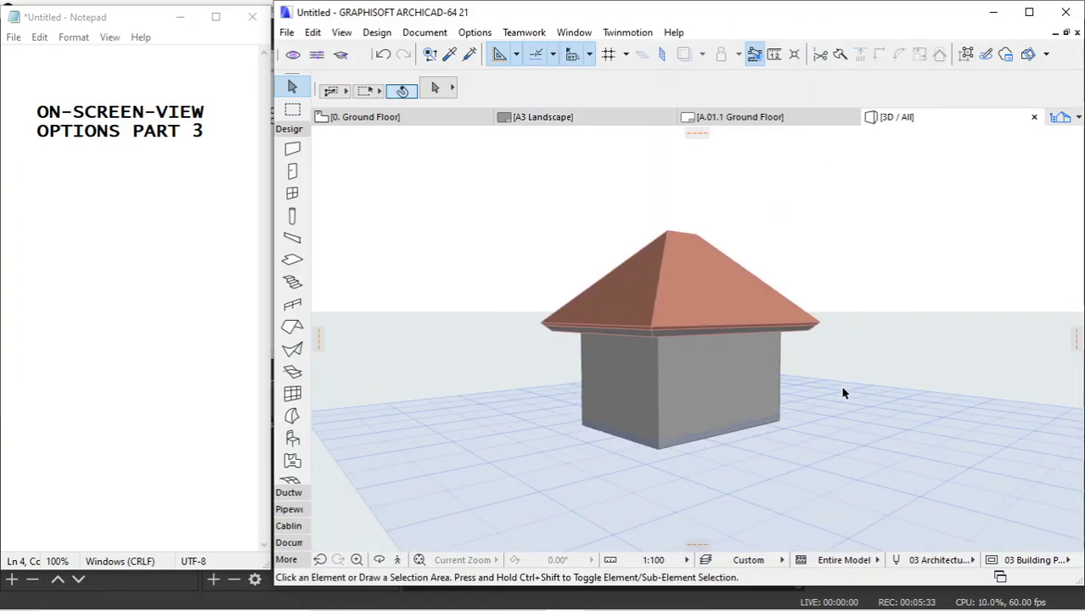
# Display Trimming Bodies again with the terrain hidden and orbit around the house to examine the full trimming volume
pyautogui.click(341, 33)
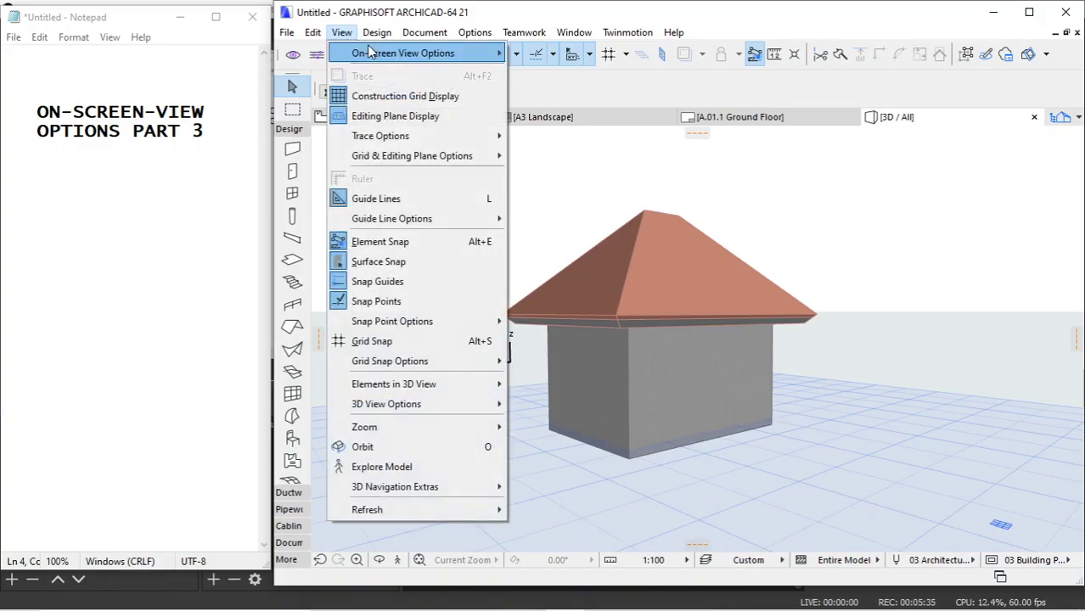
pyautogui.moveTo(374, 53)
pyautogui.click(564, 437)
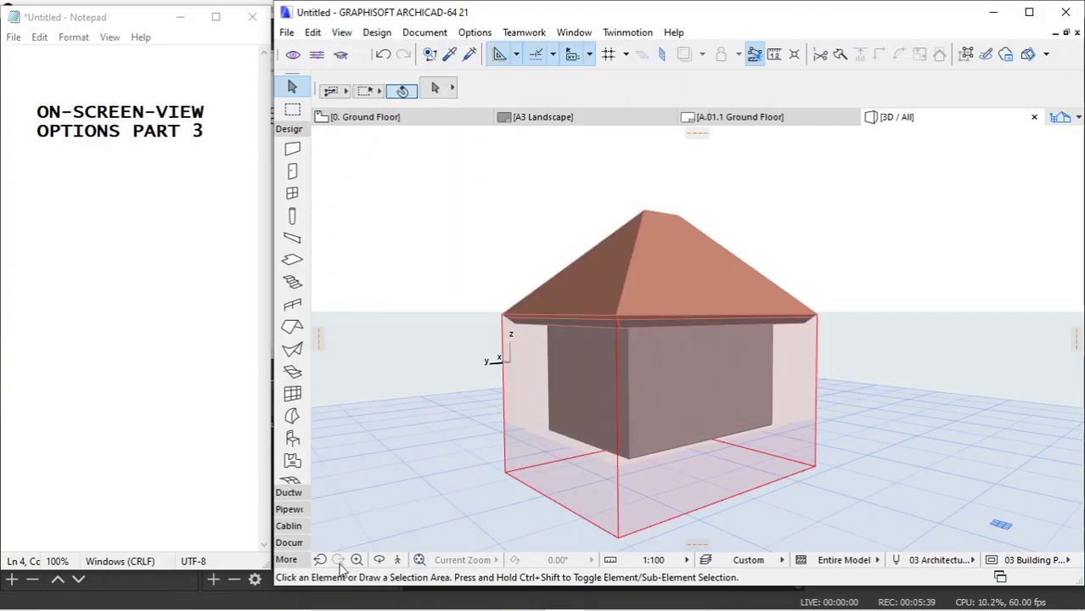
pyautogui.click(380, 560)
pyautogui.moveTo(860, 443); pyautogui.dragTo(603, 441)
pyautogui.moveTo(693, 443); pyautogui.dragTo(773, 411)
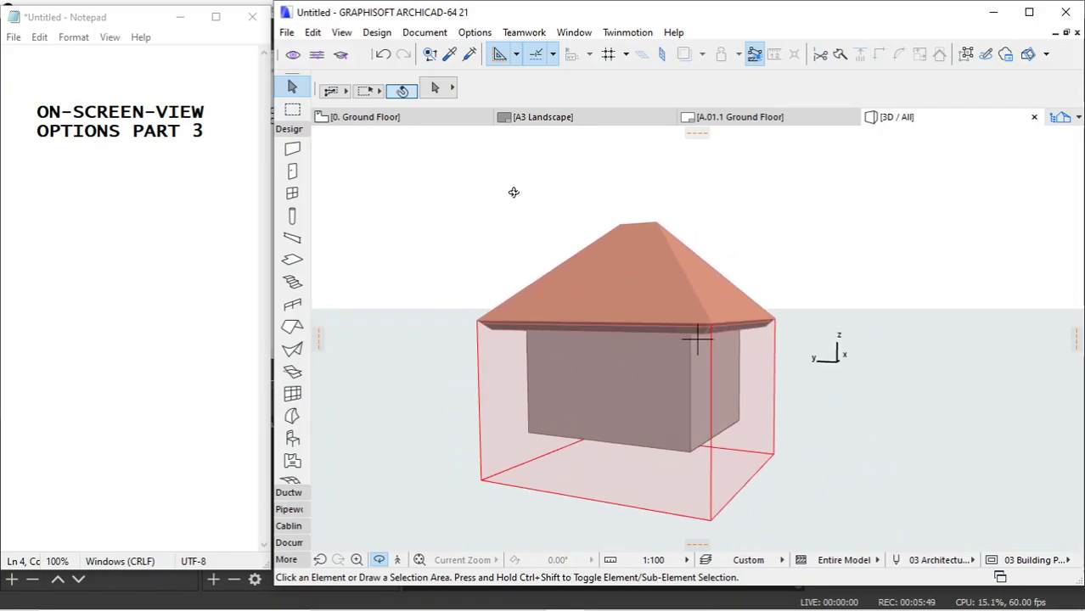
# Switch the Trimming Bodies display back off in the 3D view
pyautogui.click(342, 34)
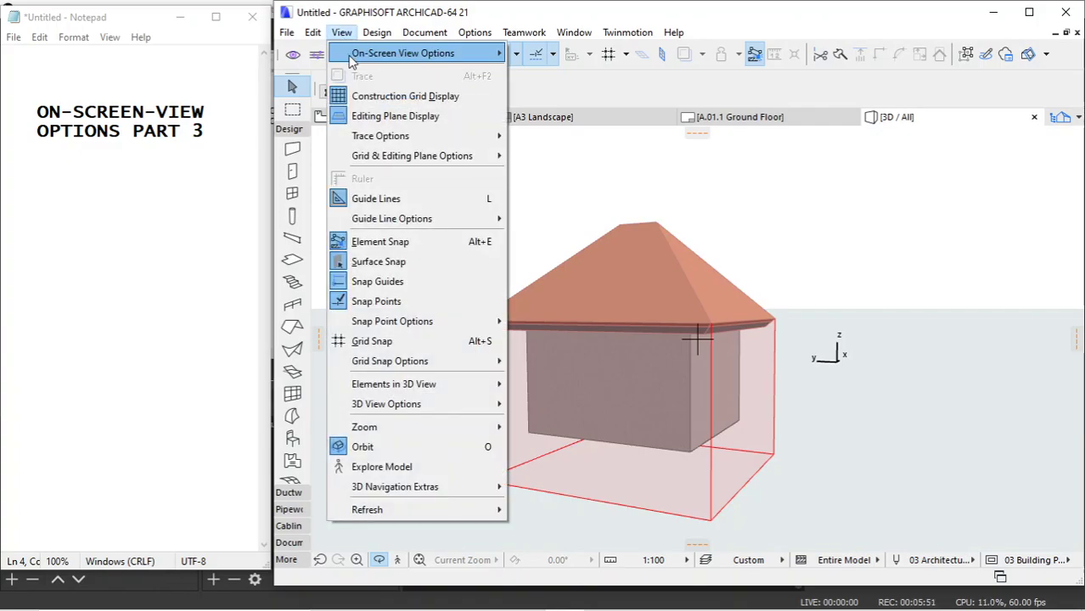
pyautogui.moveTo(408, 53)
pyautogui.click(576, 437)
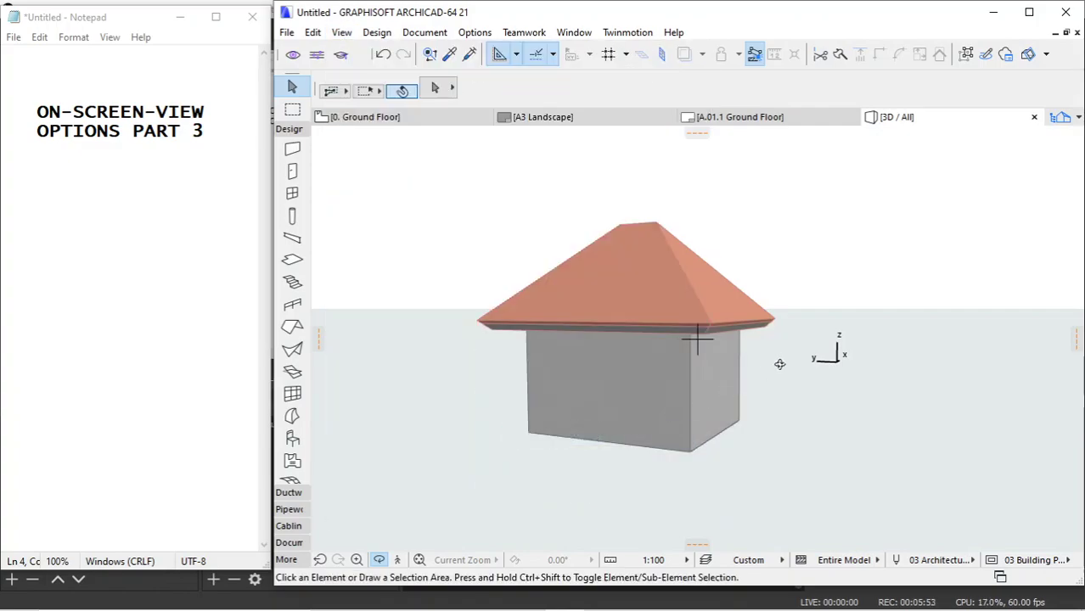
# Delete the terrain mesh from the Ground Floor plan, keeping the walls and roof
pyautogui.click(361, 119)
pyautogui.scroll(-6, 541, 282)
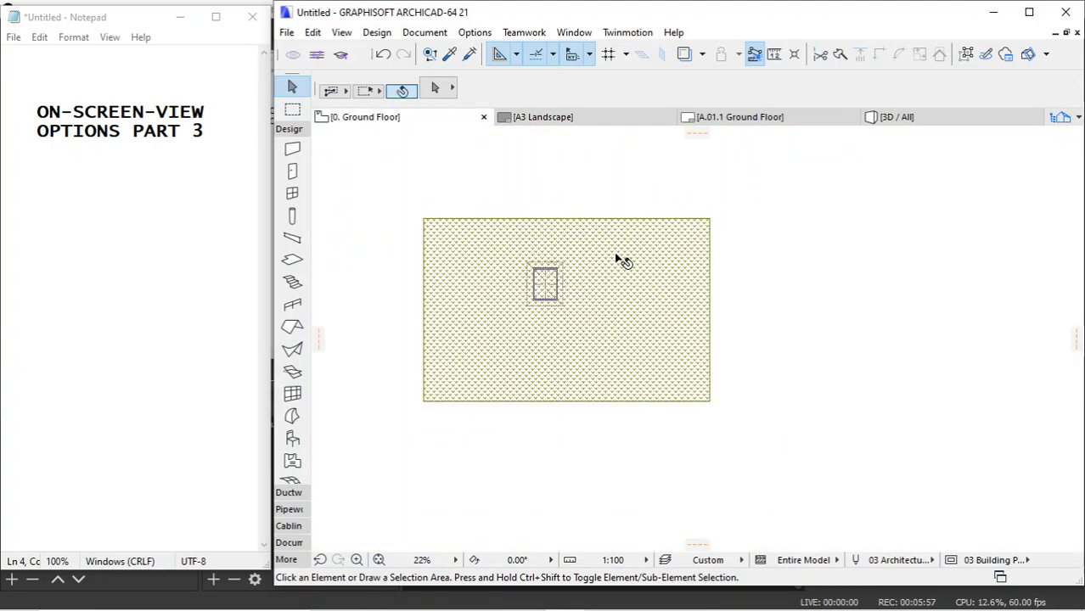
pyautogui.click(622, 261)
pyautogui.rightClick(617, 255)
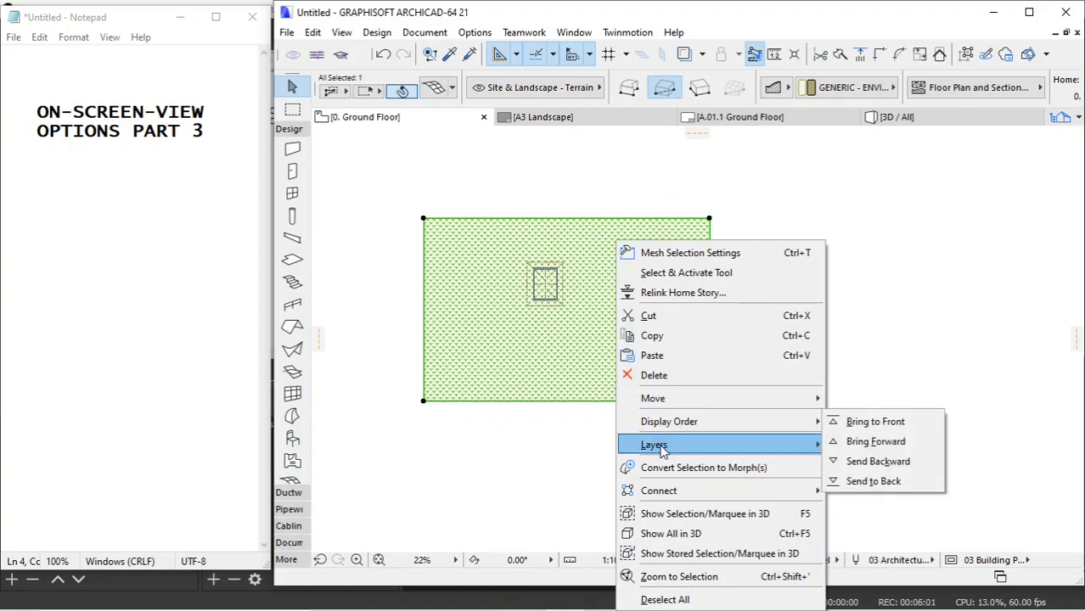
pyautogui.click(672, 375)
pyautogui.scroll(5, 531, 272)
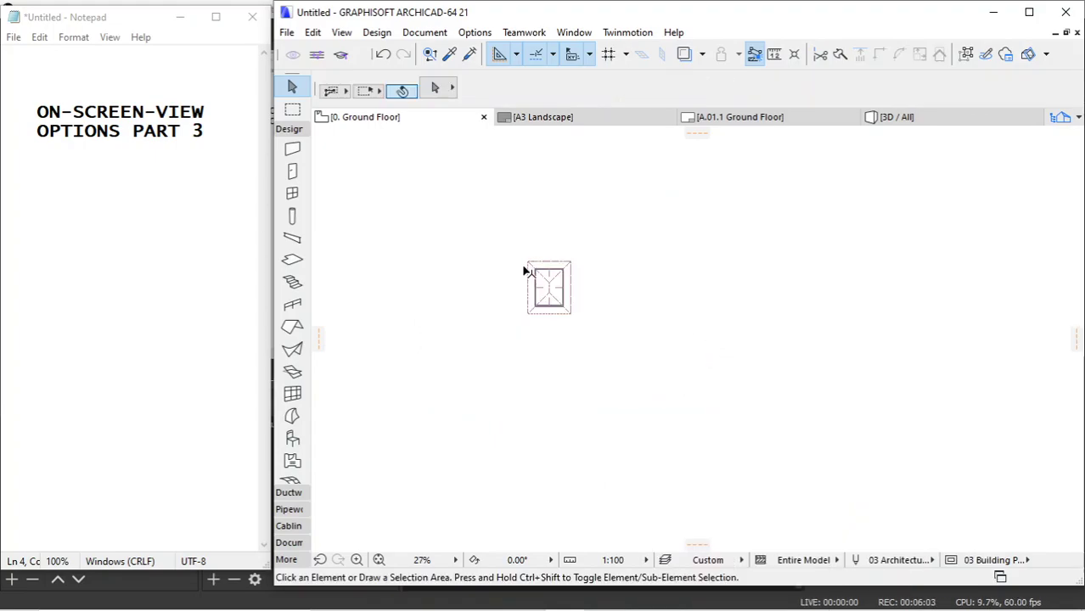
# Toggle the Hidden Morph Geometry on-screen view option
pyautogui.click(340, 33)
pyautogui.moveTo(387, 53)
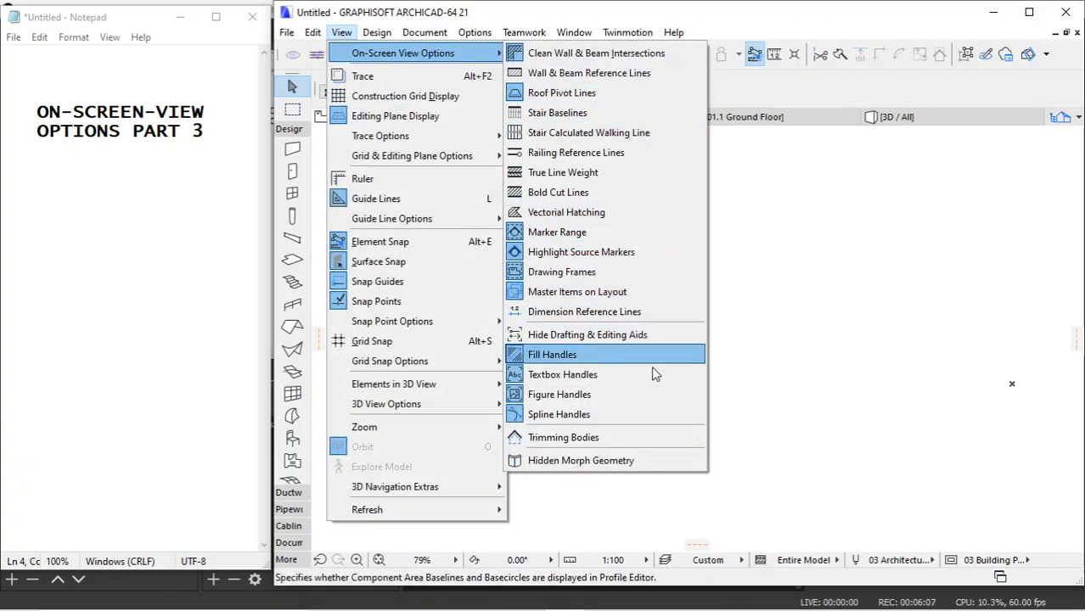
pyautogui.click(623, 461)
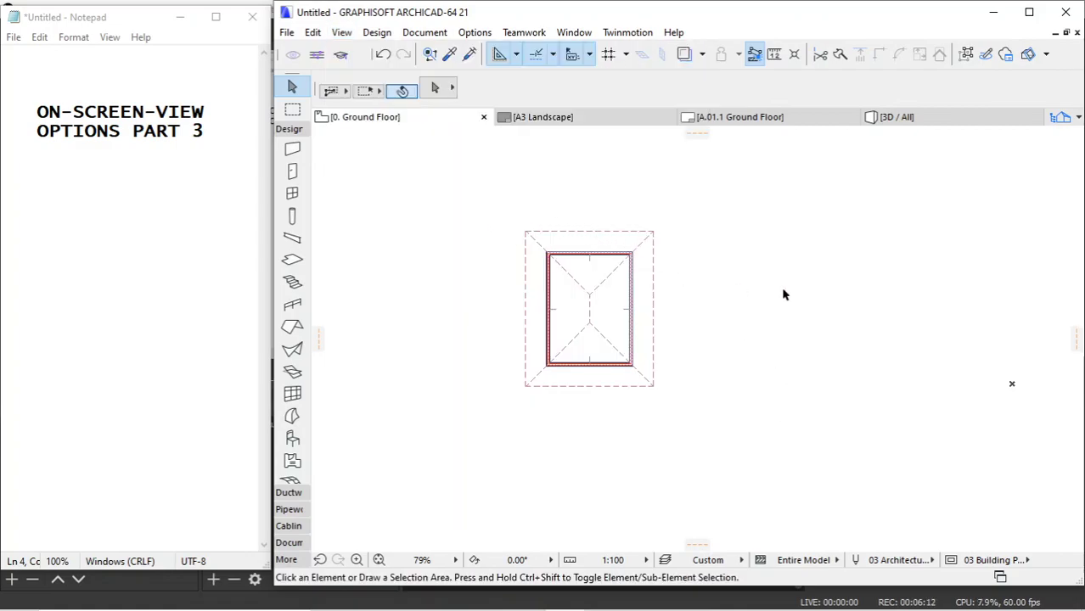
# Draw a right-triangle profile for a revolved morph, about 171 wide at its base, in an empty area of the Ground Floor plan
pyautogui.moveTo(891, 301); pyautogui.dragTo(477, 323, button='middle')
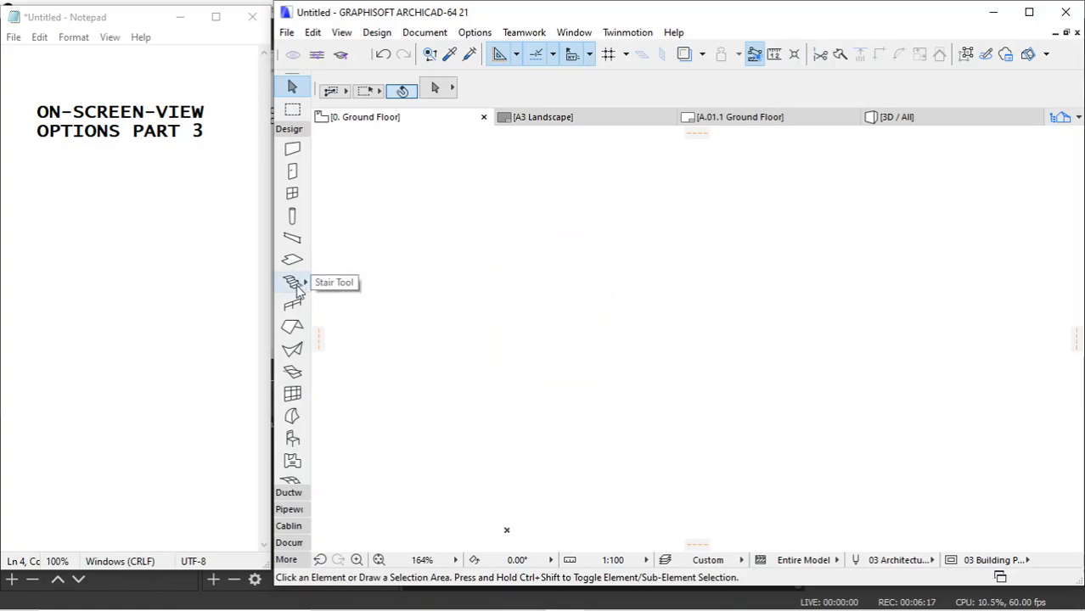
pyautogui.click(292, 417)
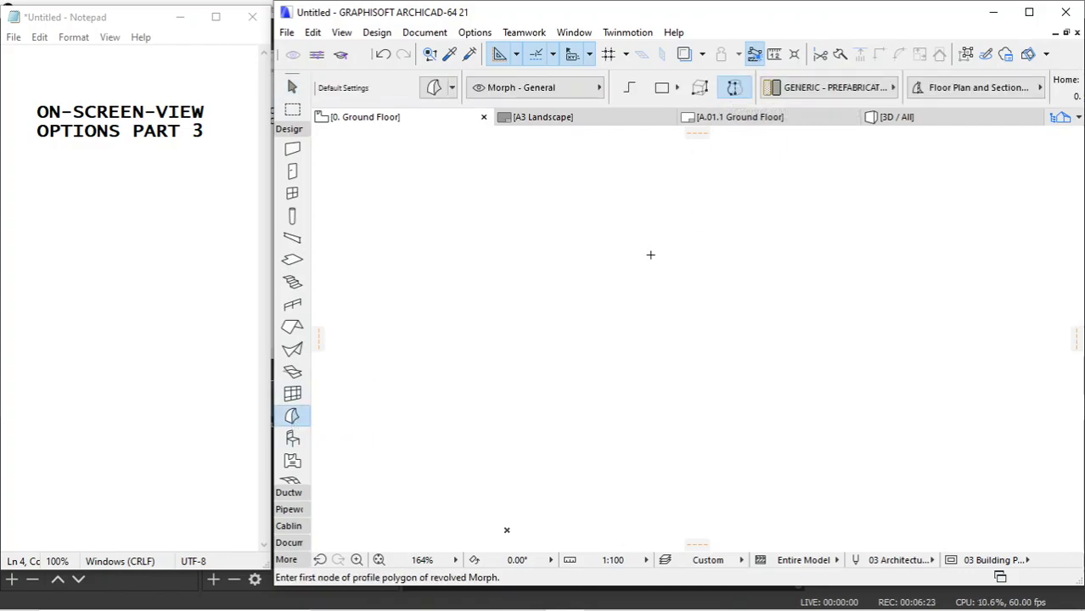
pyautogui.click(650, 255)
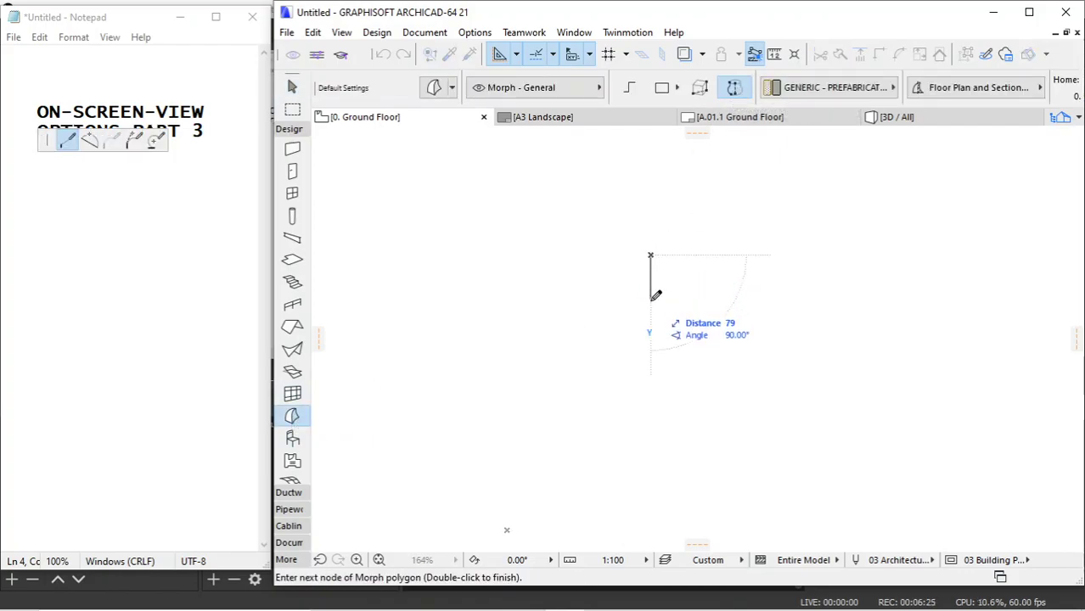
pyautogui.click(651, 394)
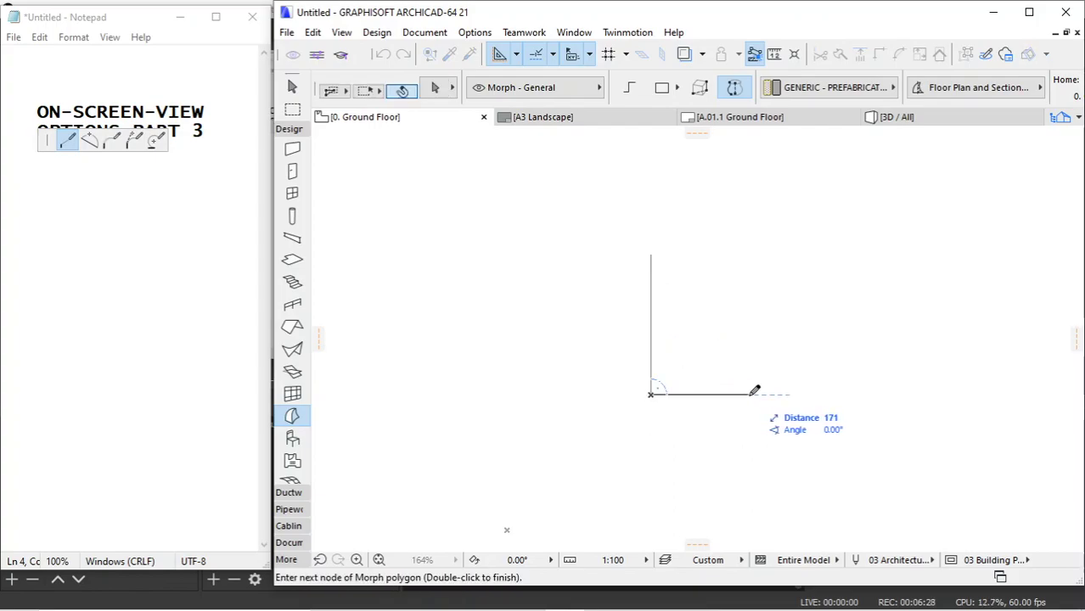
pyautogui.click(748, 395)
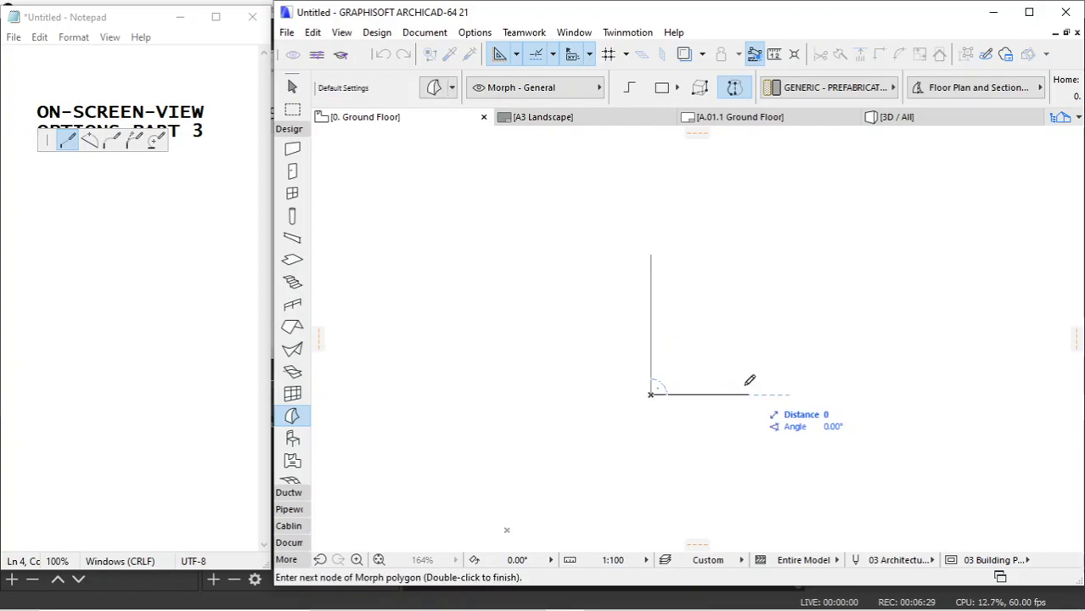
pyautogui.click(654, 247)
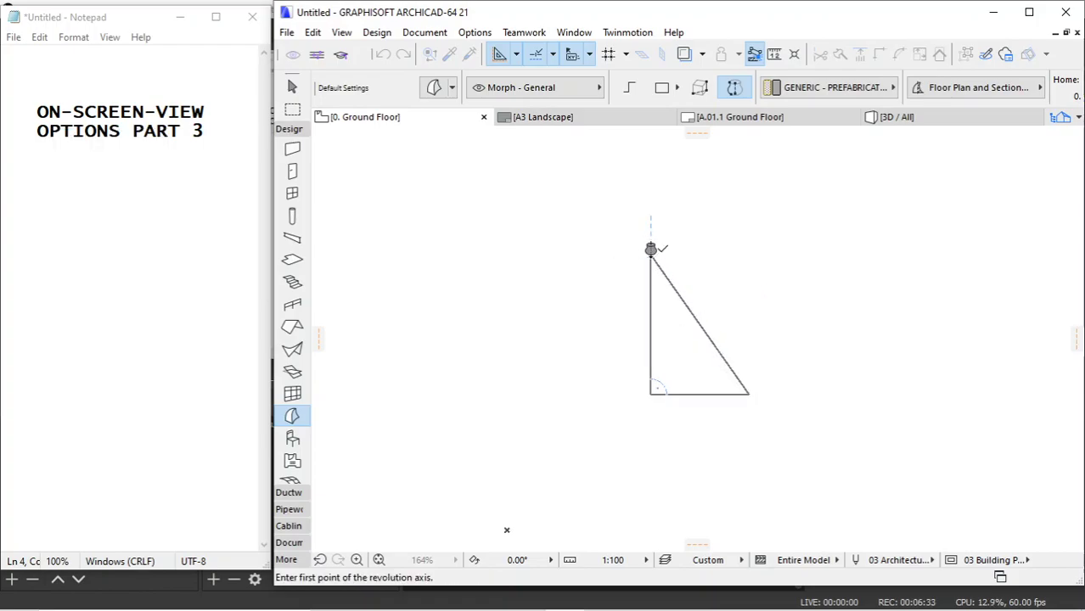
# Revolve the triangular profile 360° about its vertical leg to form a cone morph
pyautogui.click(650, 253)
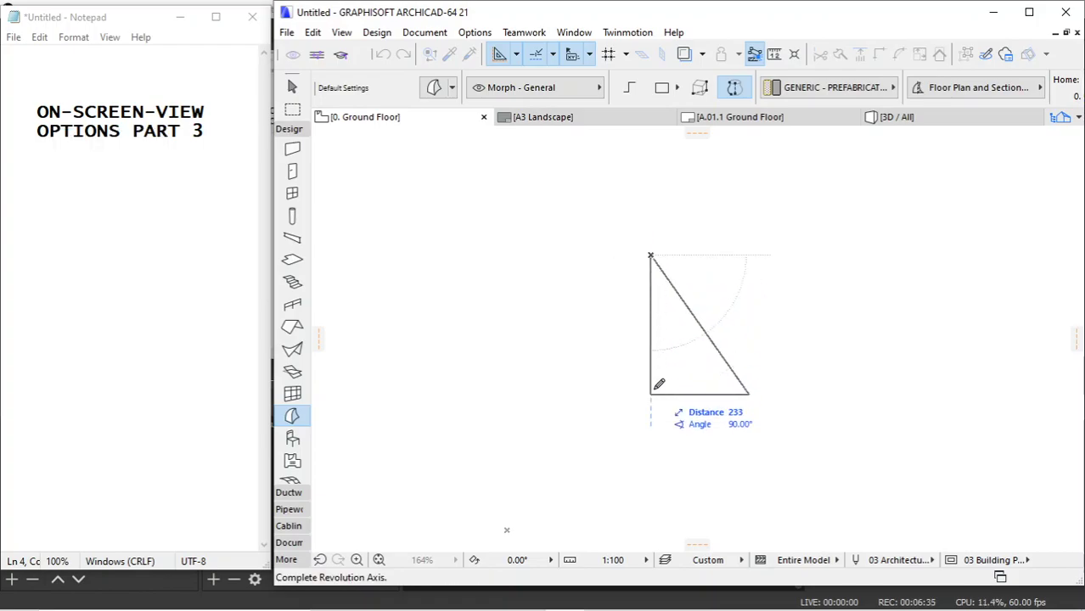
pyautogui.click(654, 194)
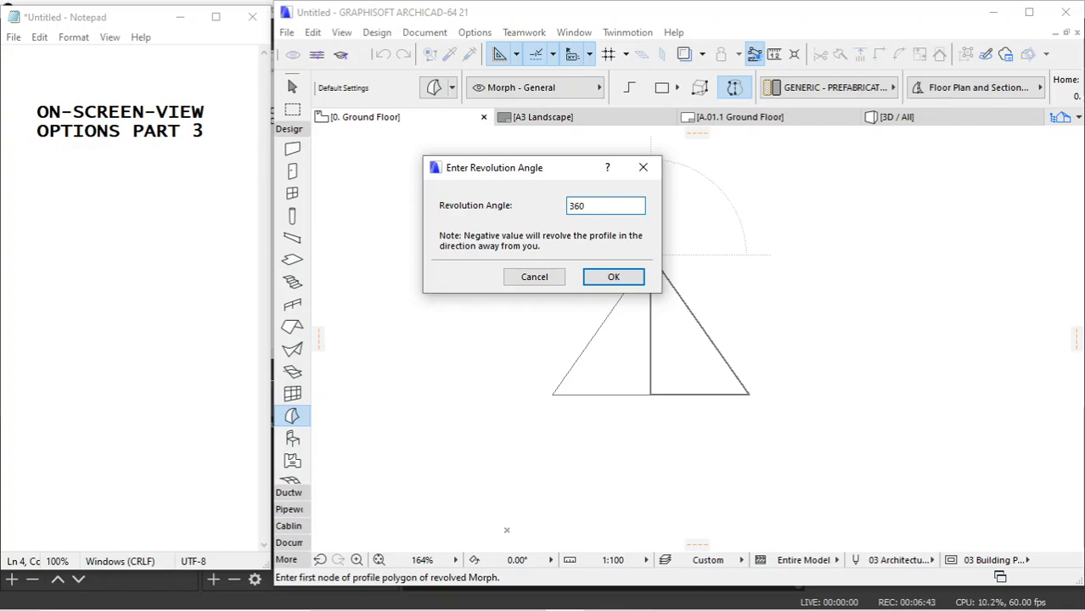
pyautogui.click(599, 273)
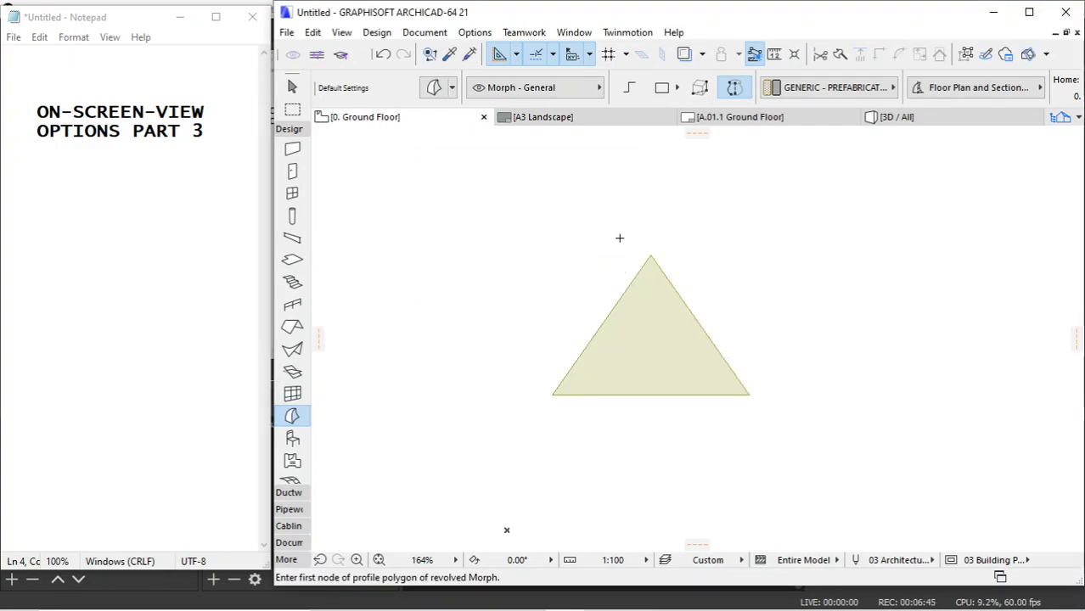
# Show the revolved morph in the 3D view beside the house and select the cone
pyautogui.click(902, 118)
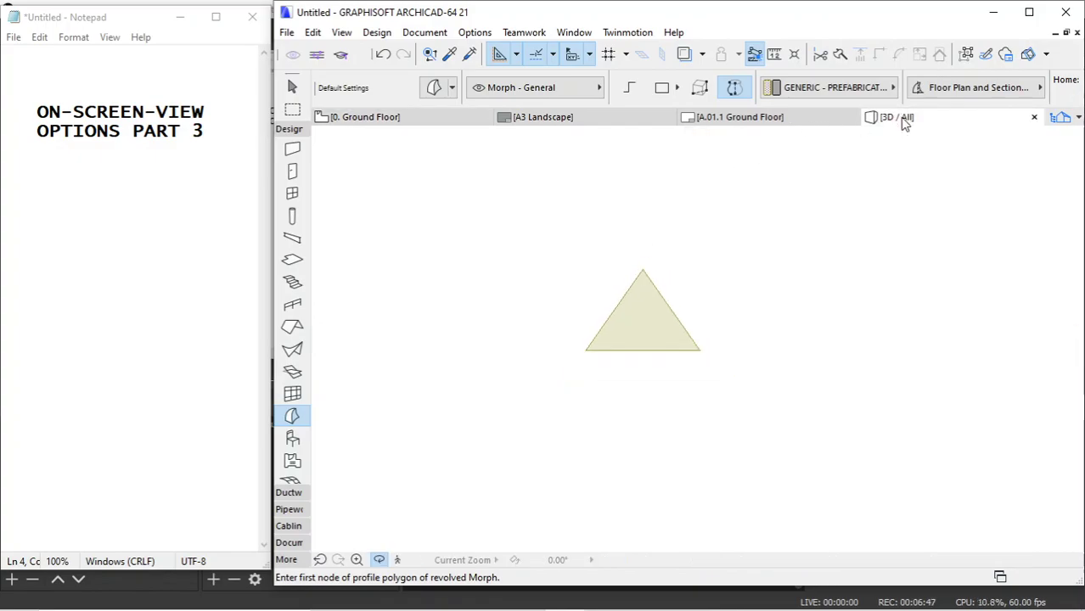
pyautogui.moveTo(722, 274); pyautogui.dragTo(758, 314)
pyautogui.scroll(3, 626, 373)
pyautogui.press('Escape')
pyautogui.press('Escape')
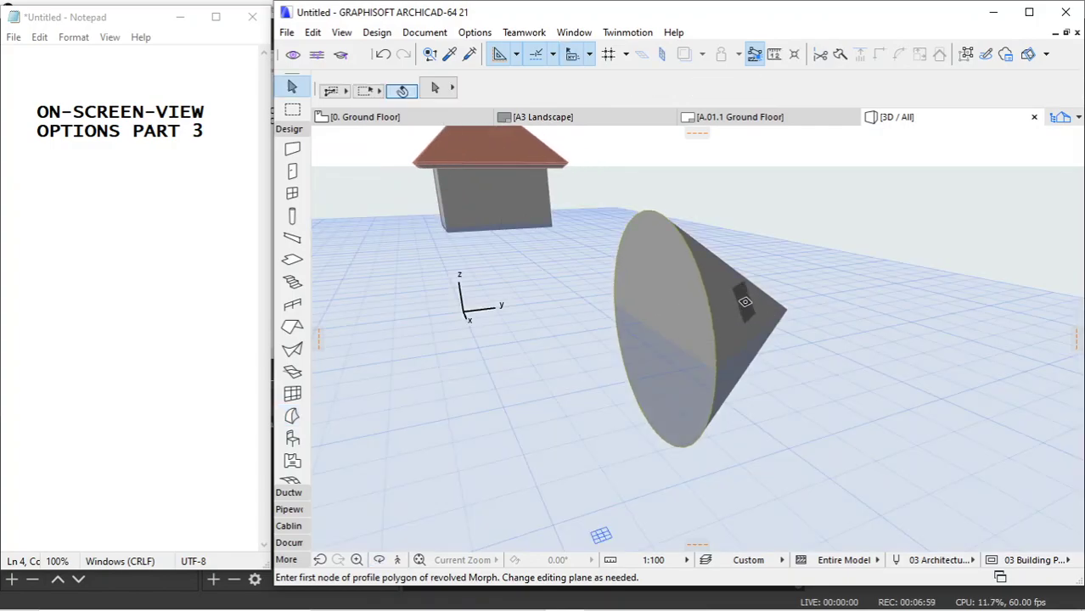
pyautogui.click(742, 299)
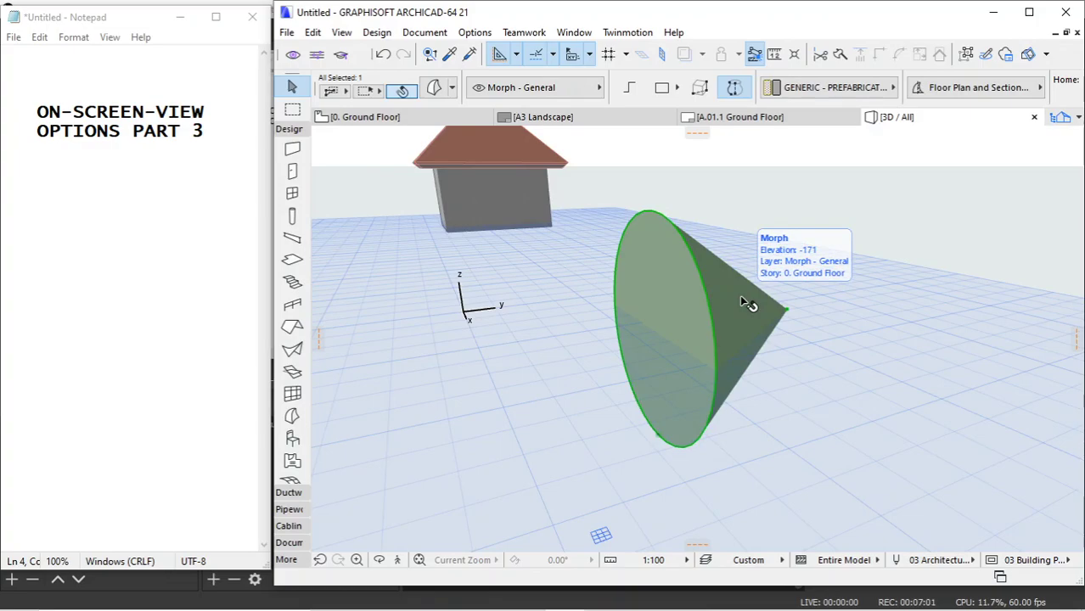
# Turn on Hidden Morph Geometry for the selected cone and examine its hidden facet edges up close
pyautogui.click(341, 32)
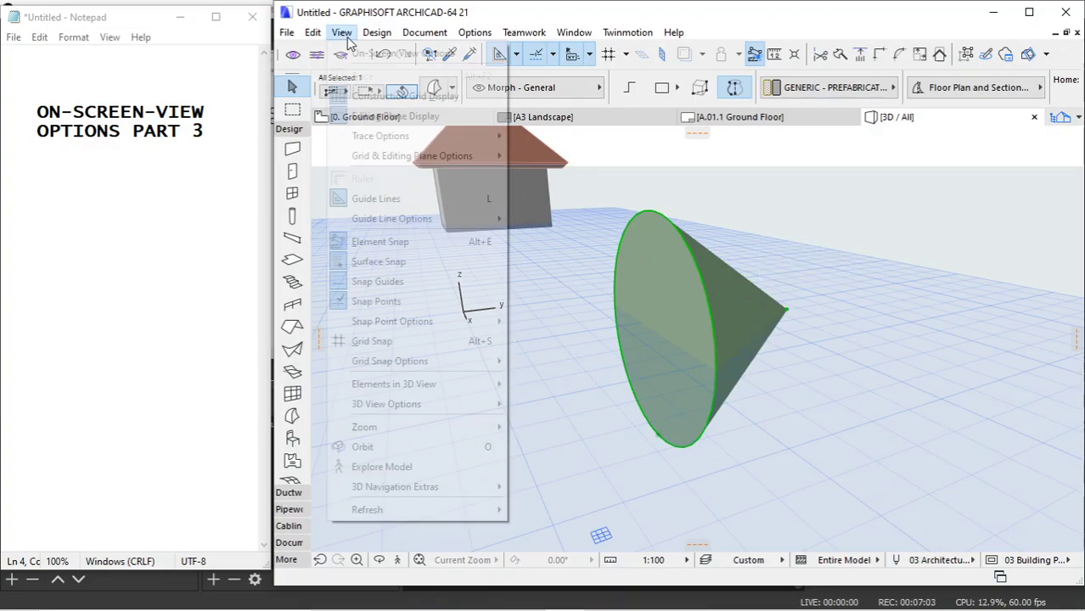
pyautogui.moveTo(403, 52)
pyautogui.click(574, 458)
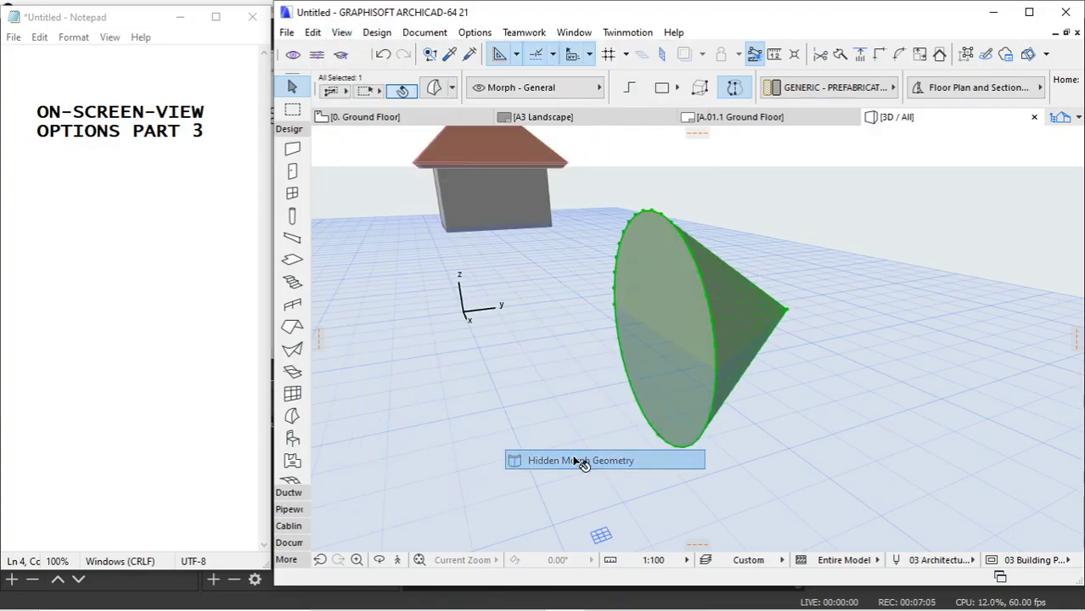
pyautogui.scroll(5, 841, 310)
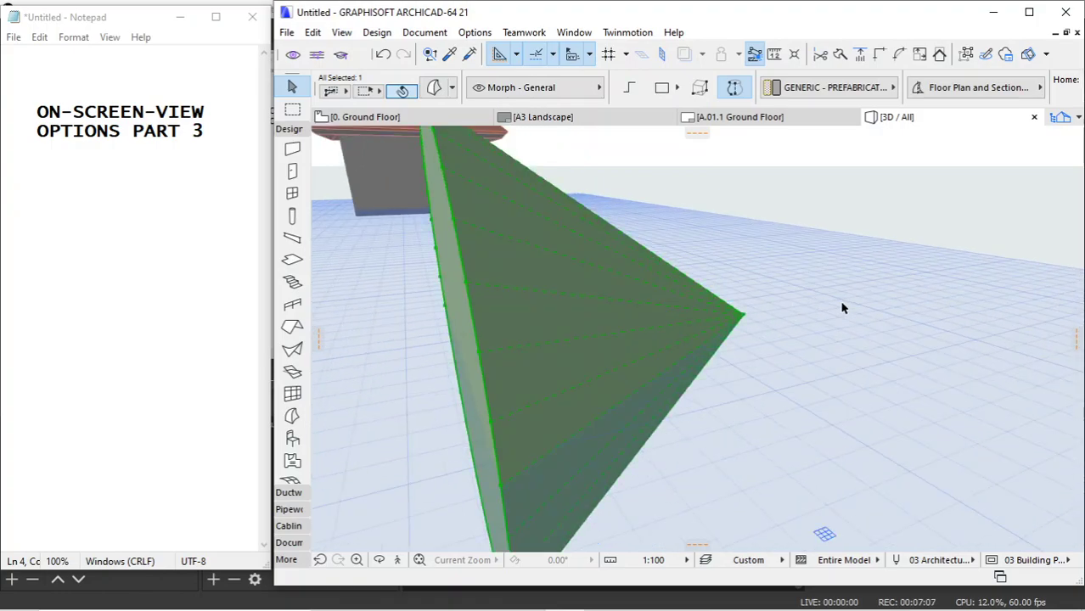
pyautogui.scroll(-1, 627, 285)
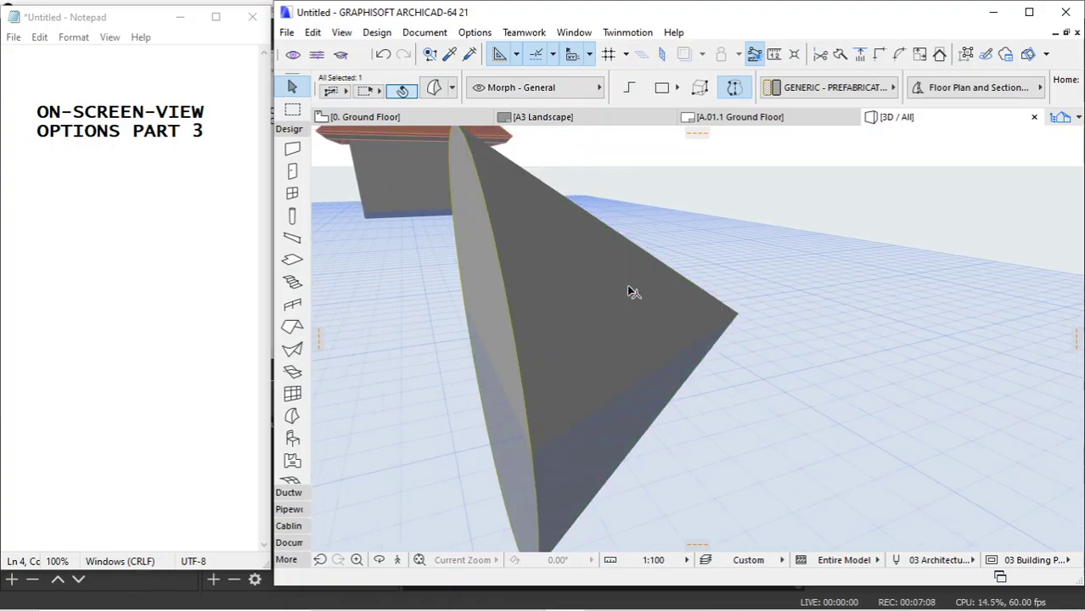
# Turn Hidden Morph Geometry back off and view the whole cone beside the house
pyautogui.click(350, 34)
pyautogui.moveTo(476, 53)
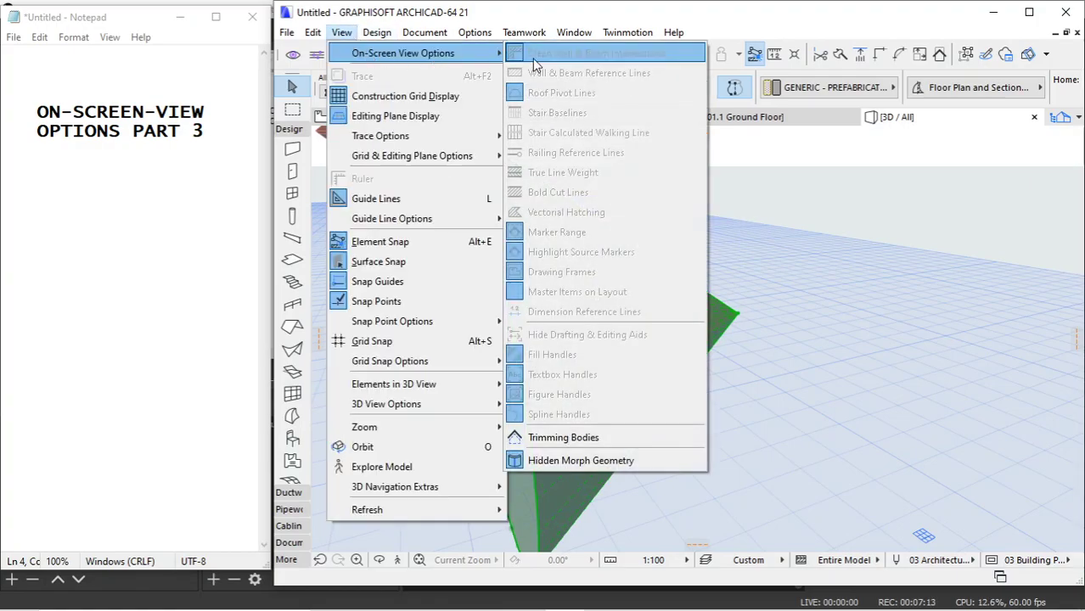
pyautogui.click(577, 460)
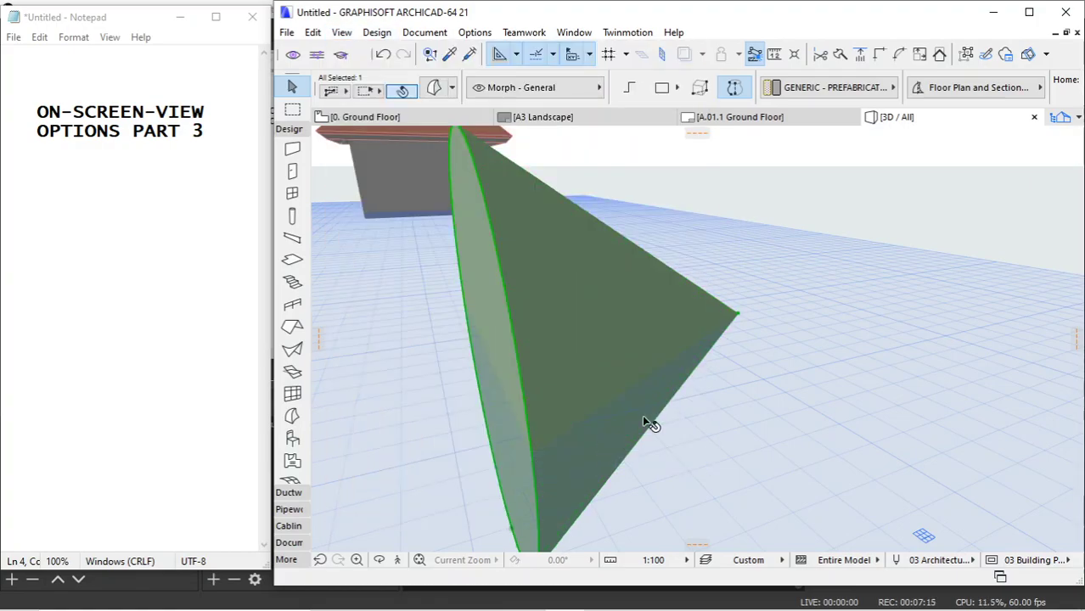
pyautogui.scroll(-3, 722, 332)
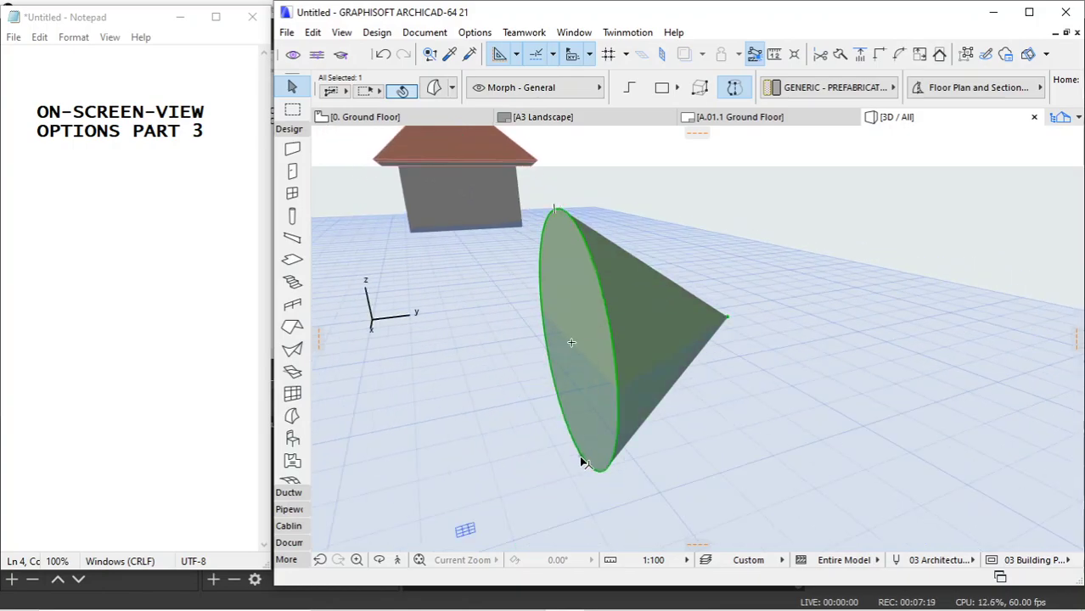
# Rotate the cone morph in the vertical plane so that it stands upright with its apex pointing up
pyautogui.hotkey('ctrl', 'e')
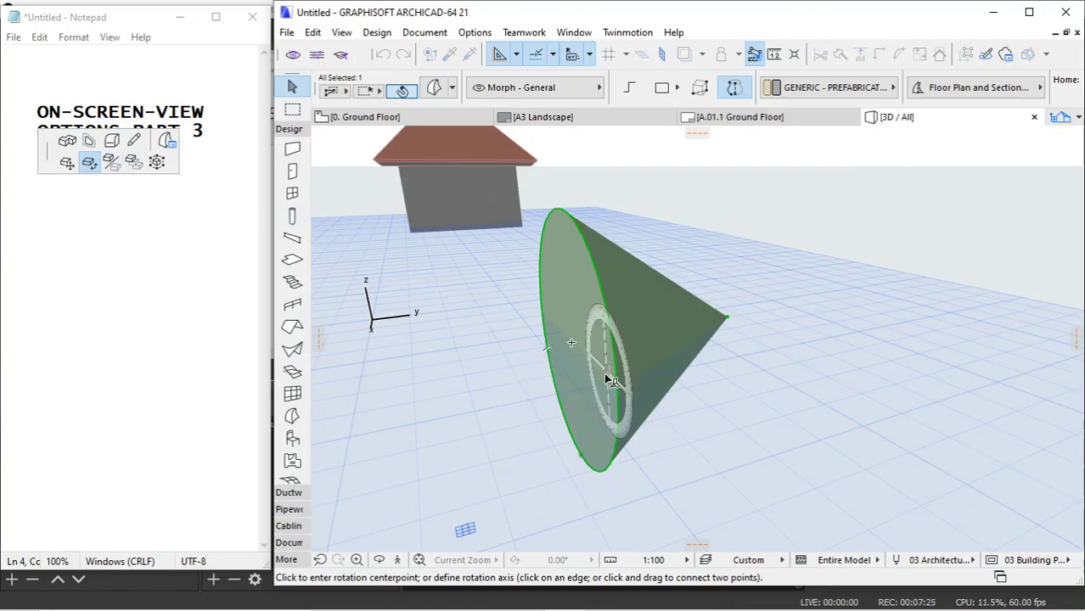
pyautogui.click(606, 380)
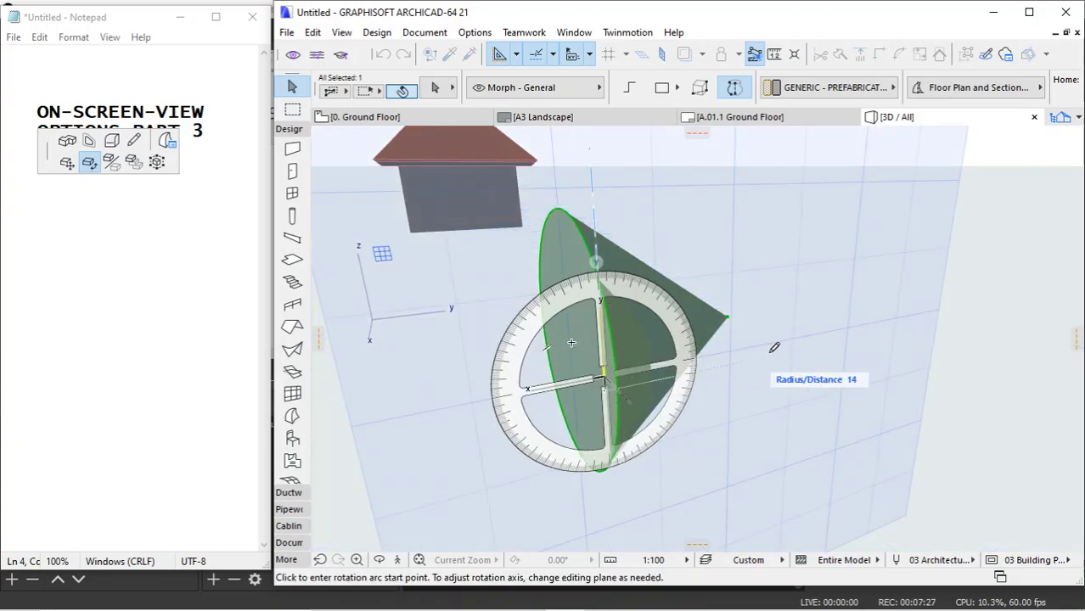
pyautogui.click(832, 331)
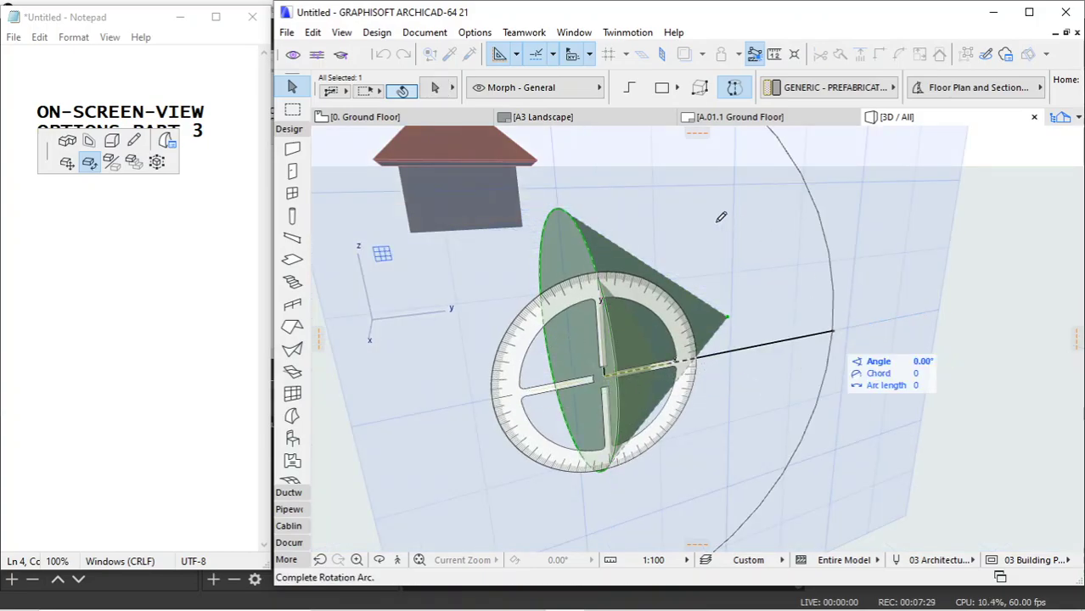
pyautogui.click(609, 214)
pyautogui.scroll(-2, 610, 246)
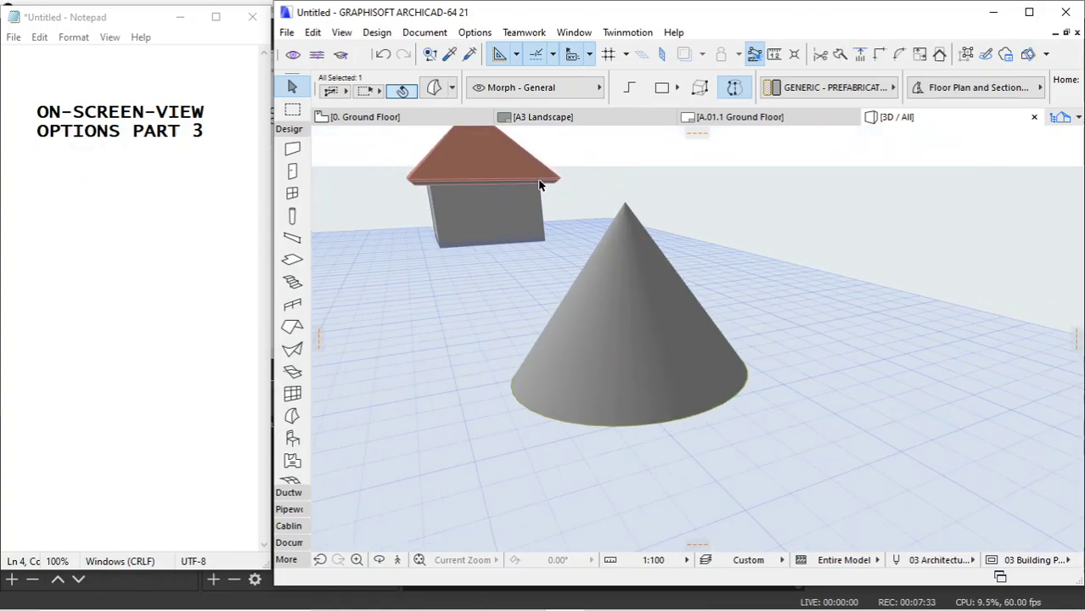
# Display Hidden Morph Geometry again on the upright cone and inspect its segment lines
pyautogui.click(350, 33)
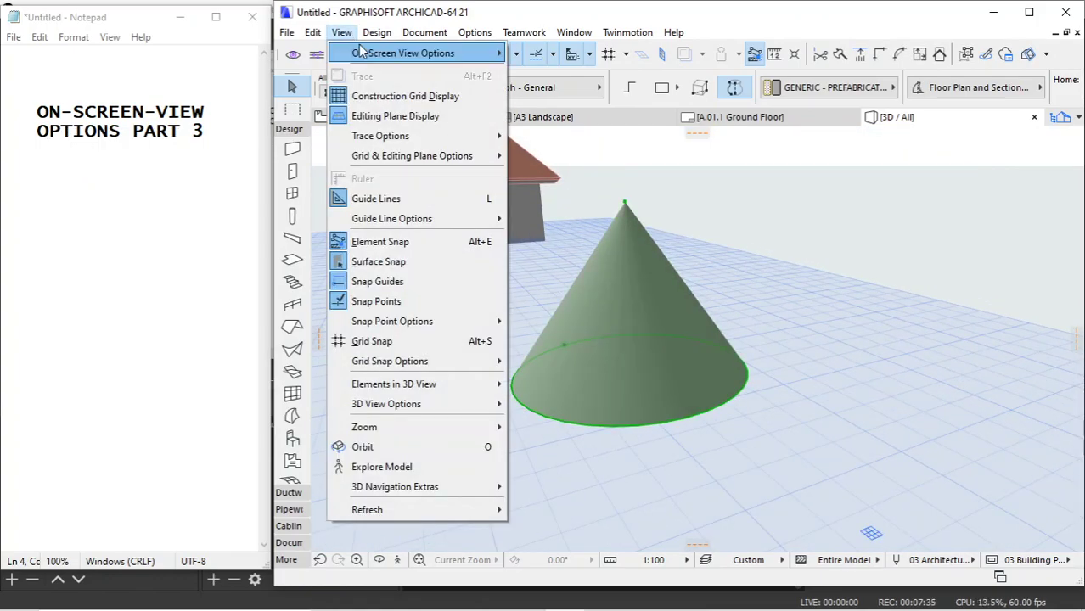
pyautogui.moveTo(403, 52)
pyautogui.click(594, 461)
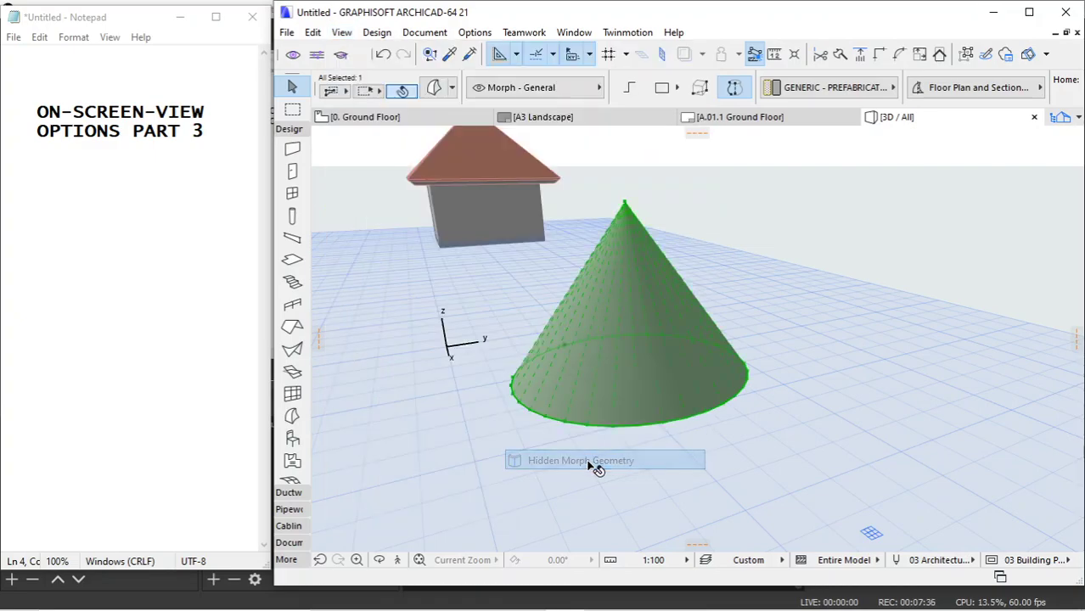
pyautogui.scroll(2, 628, 338)
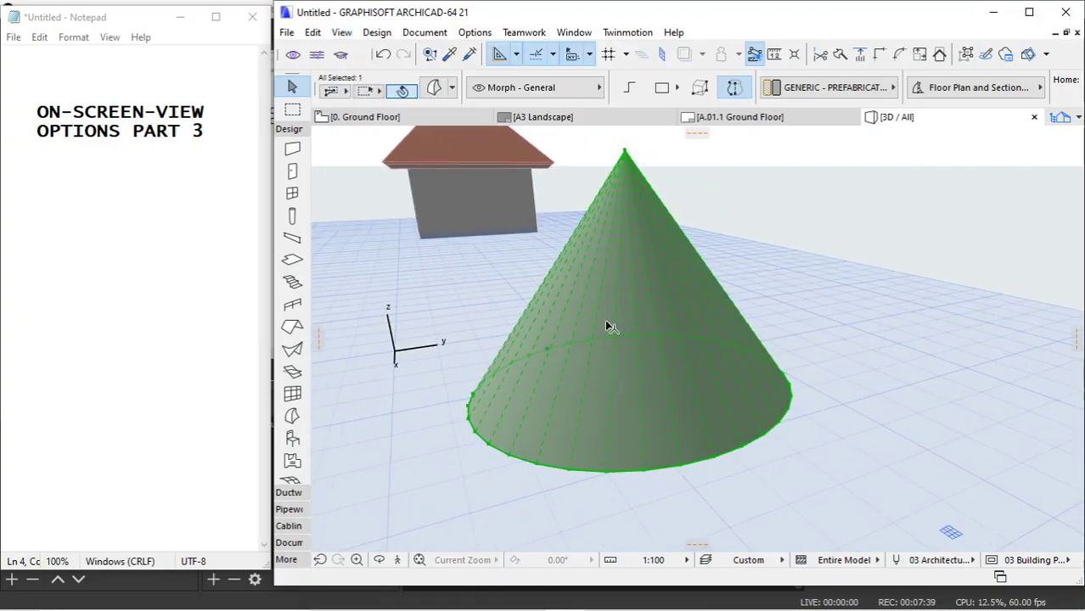
# Switch Hidden Morph Geometry off for the upright cone and deselect the morph
pyautogui.click(341, 34)
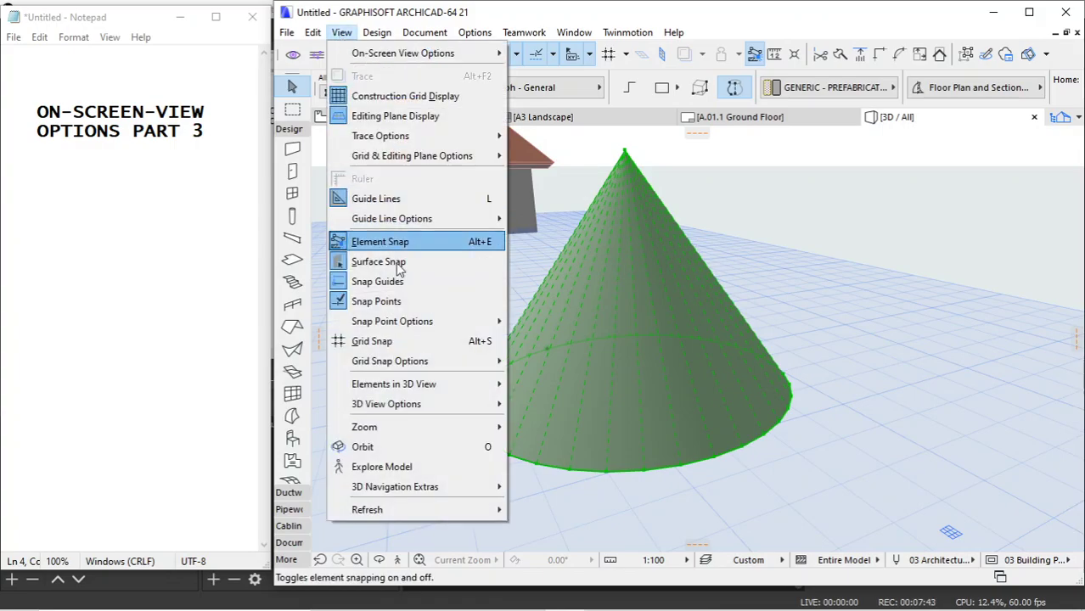
pyautogui.moveTo(399, 54)
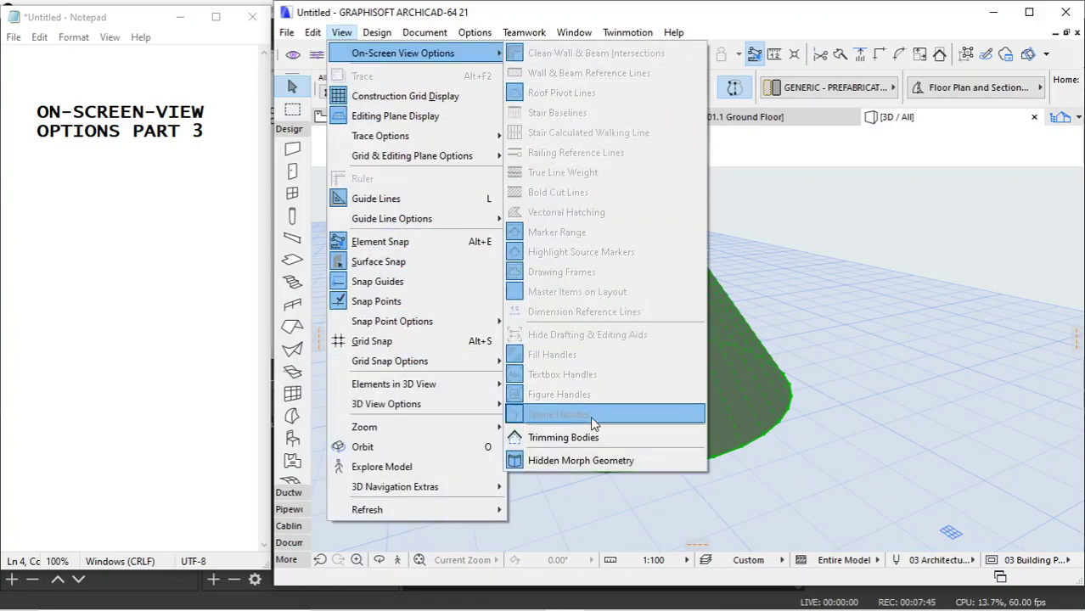
pyautogui.click(581, 458)
pyautogui.click(806, 246)
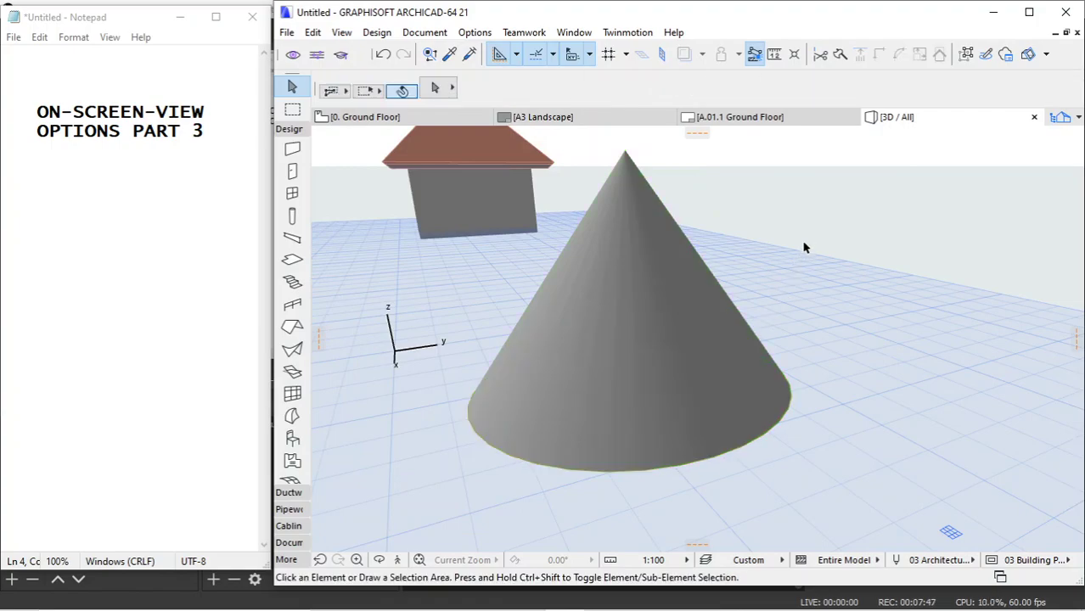
pyautogui.scroll(-2, 691, 406)
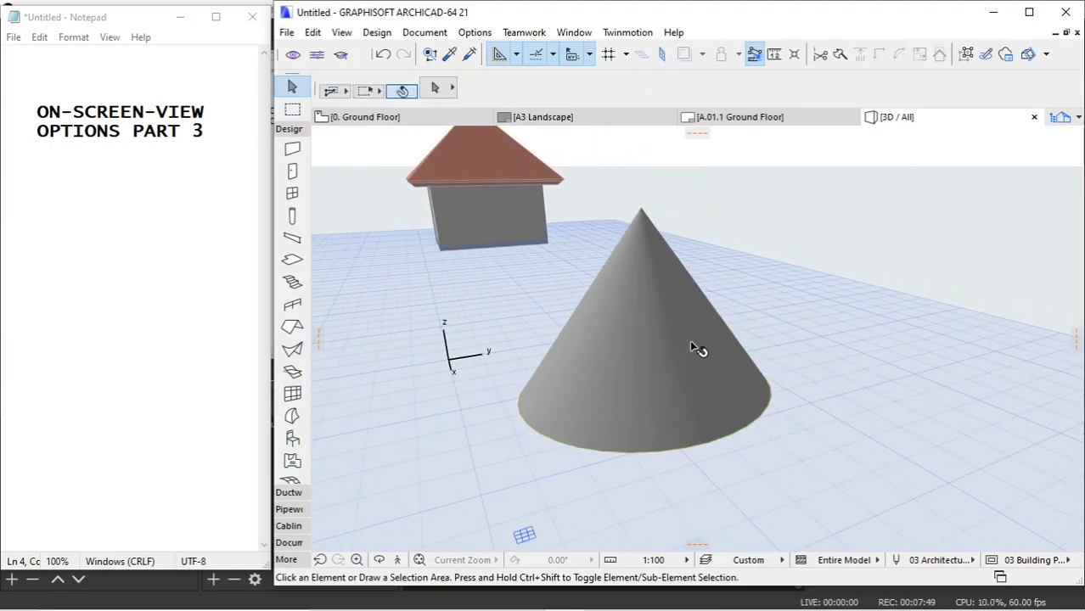
pyautogui.scroll(-1, 695, 347)
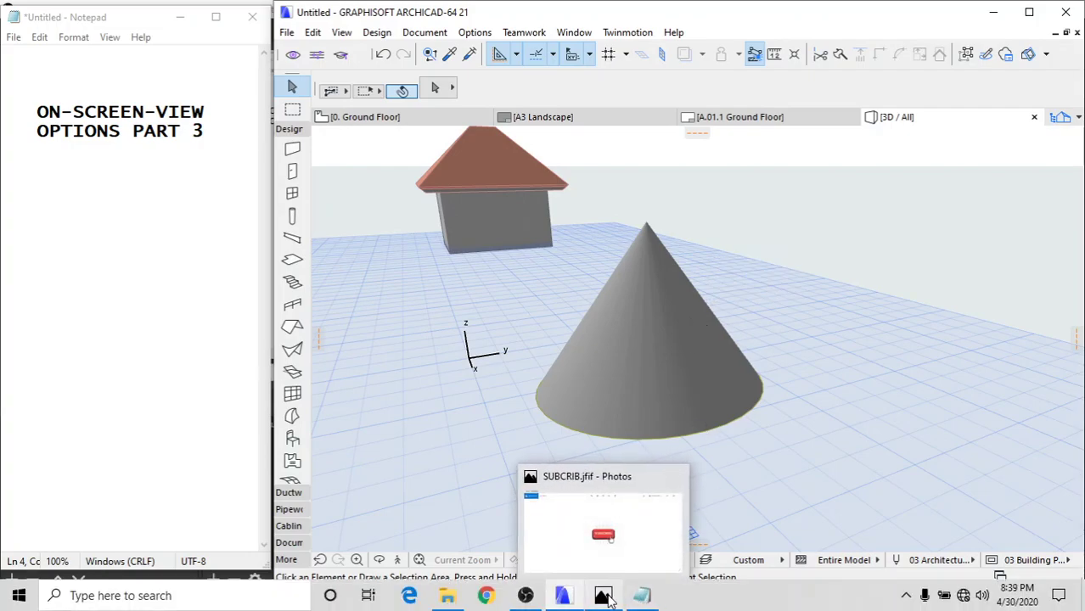
# Switch to the Photos app and alternate between the LIKE.png and SUBCRIB.jfif images
pyautogui.click(607, 600)
pyautogui.press('Left')
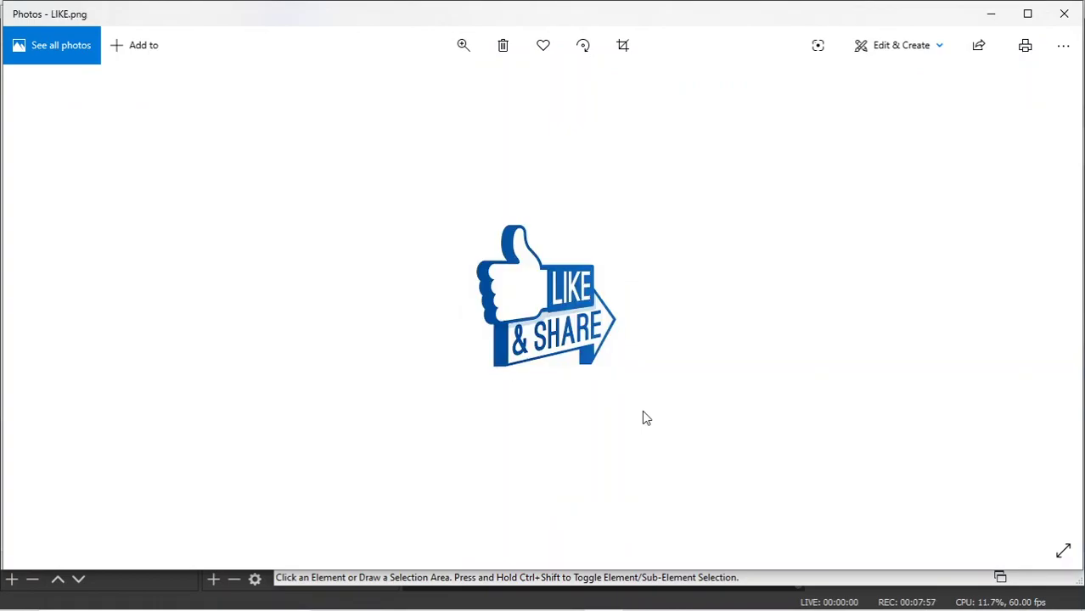
pyautogui.press('Right')
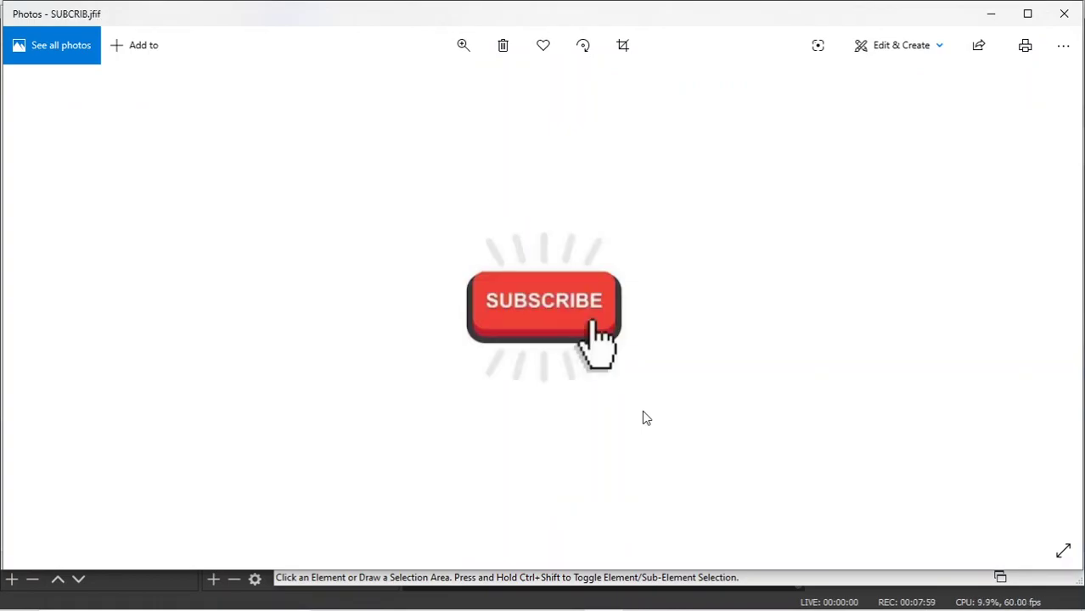
pyautogui.press('Left')
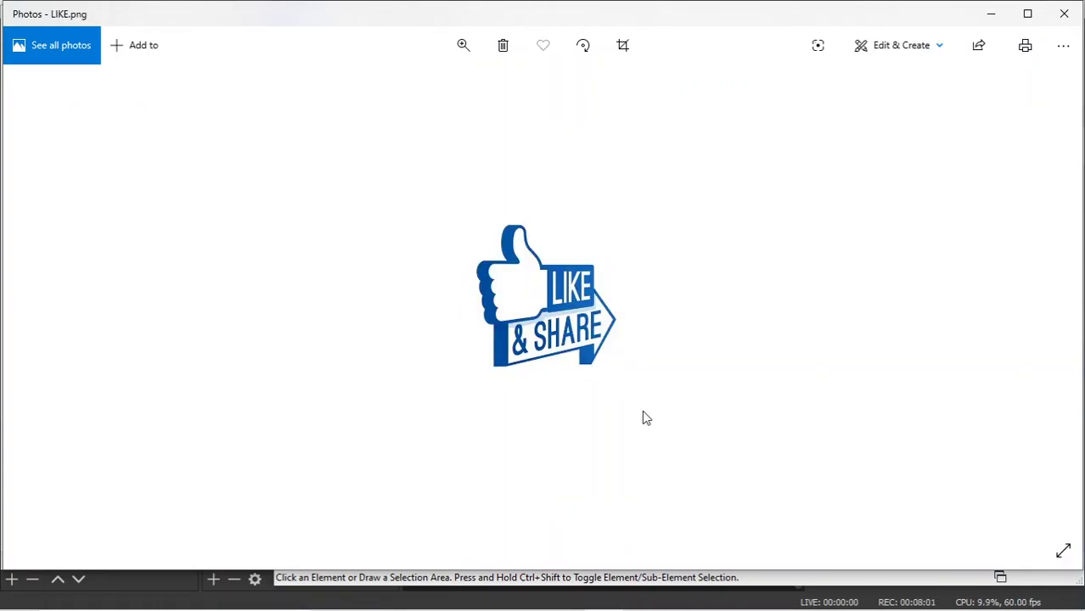
pyautogui.press('Right')
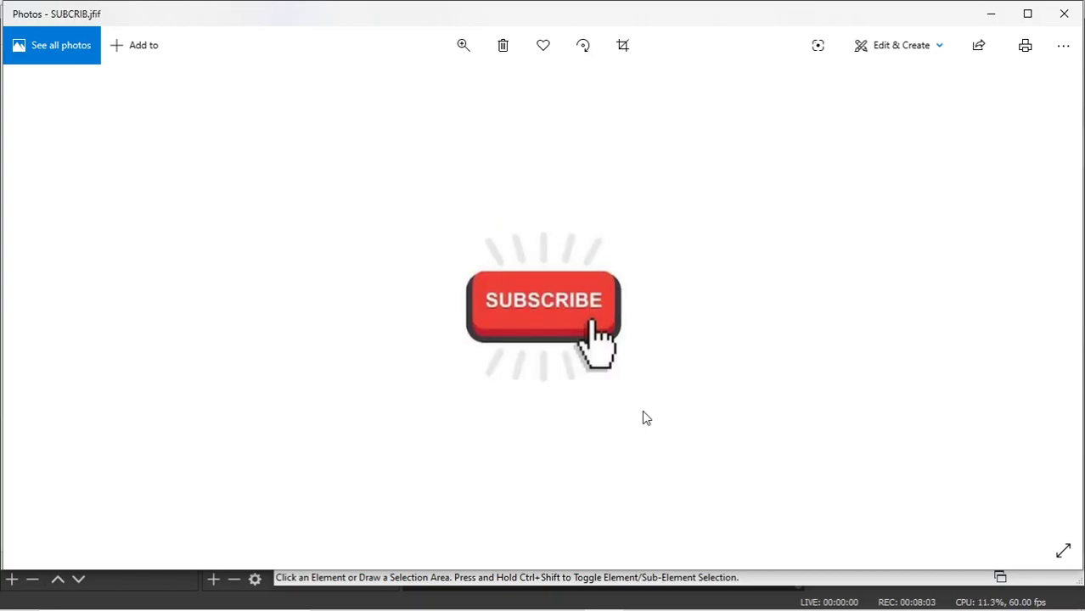
pyautogui.moveTo(630, 604)
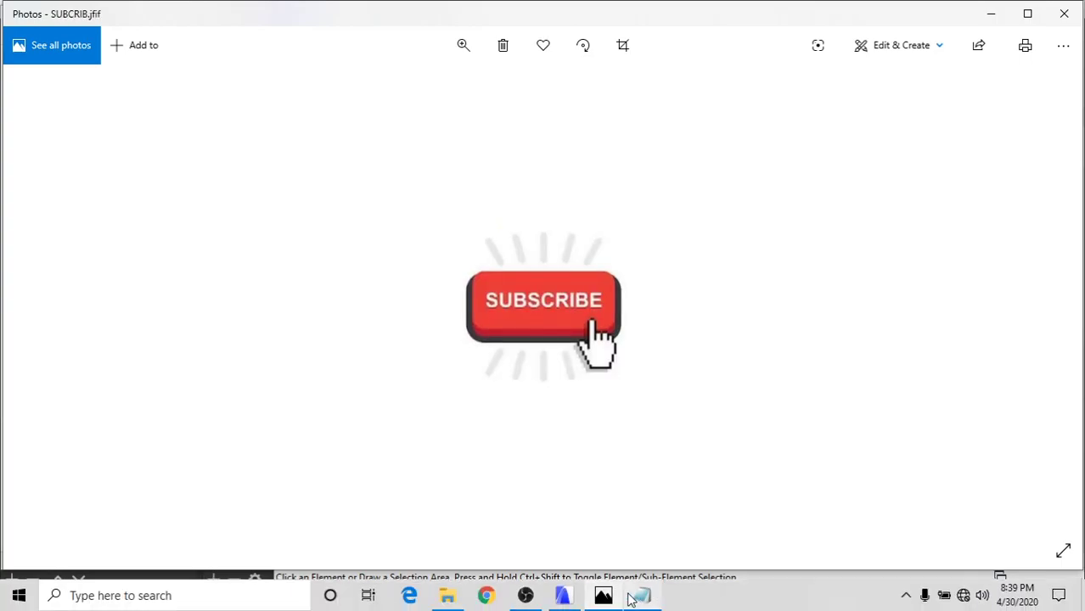